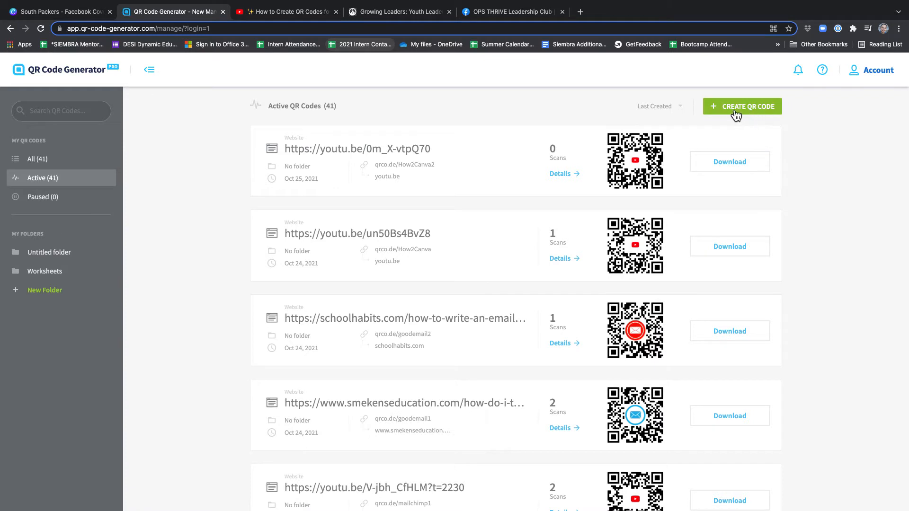
Create a new dynamic QR code of the Website type and proceed to its address details.
left_click(751, 113)
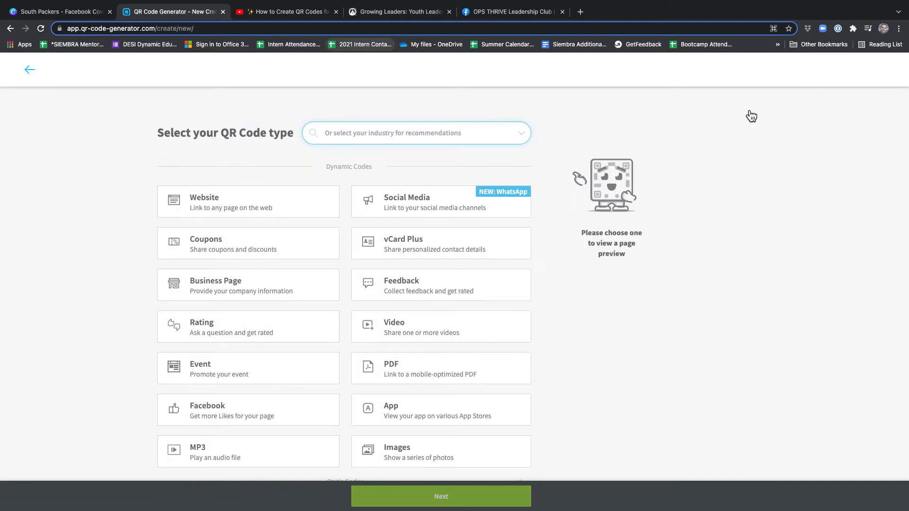
scroll(532, 332, "down", 2)
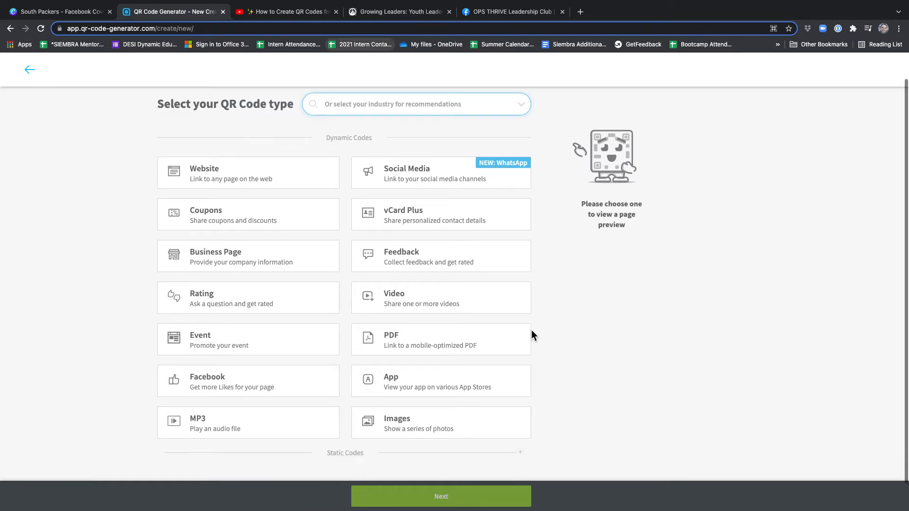
scroll(532, 331, "up", 2)
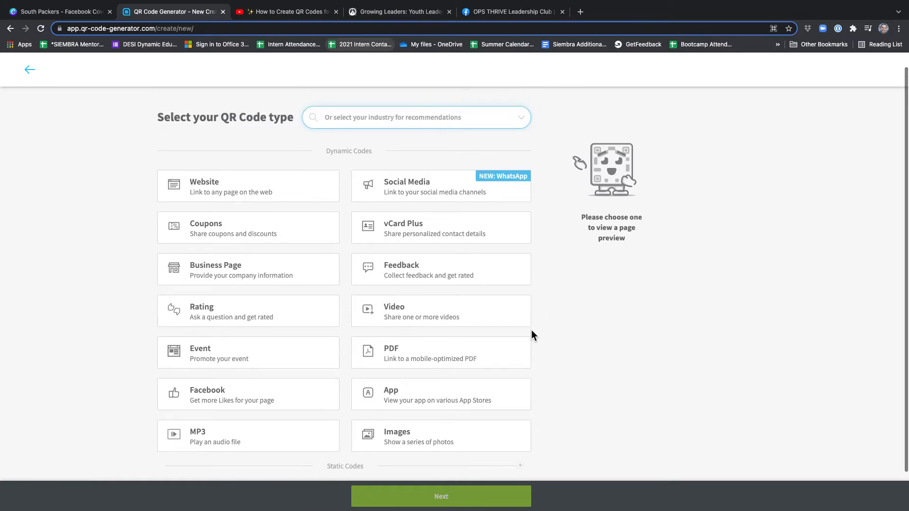
scroll(532, 333, "up", 1)
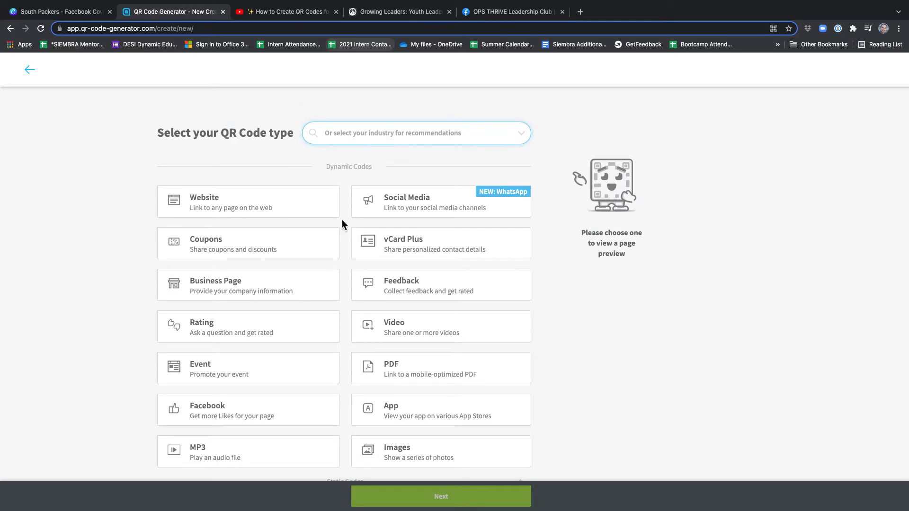
left_click(280, 206)
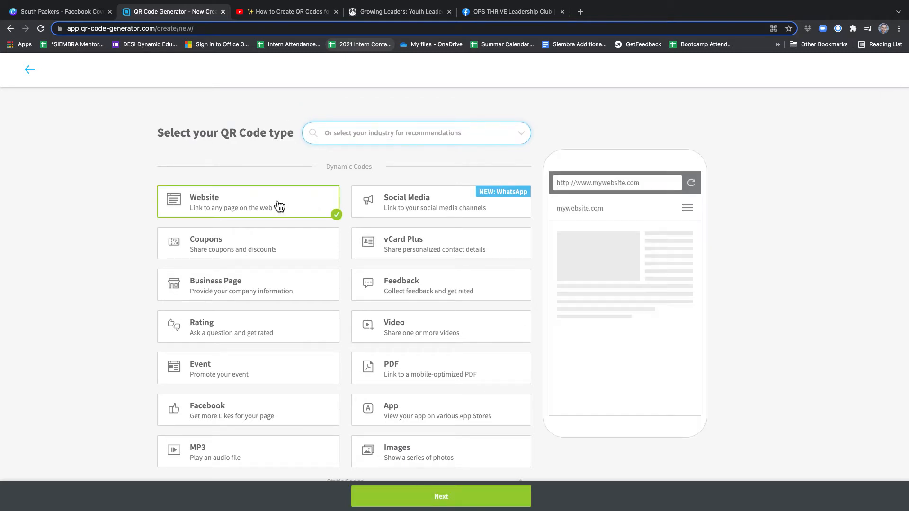
left_click(421, 497)
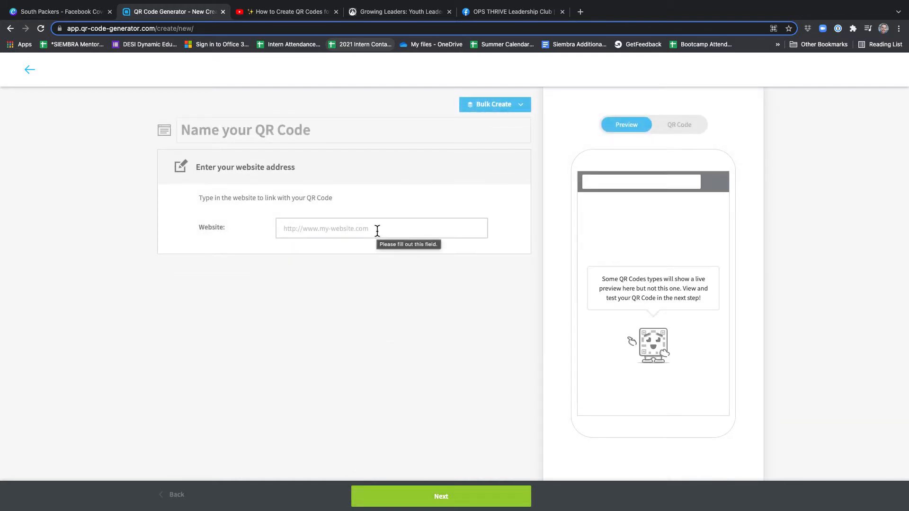
Copy the share link of the YouTube video on creating QR codes for beginners and paste it as the code's website address.
left_click(333, 226)
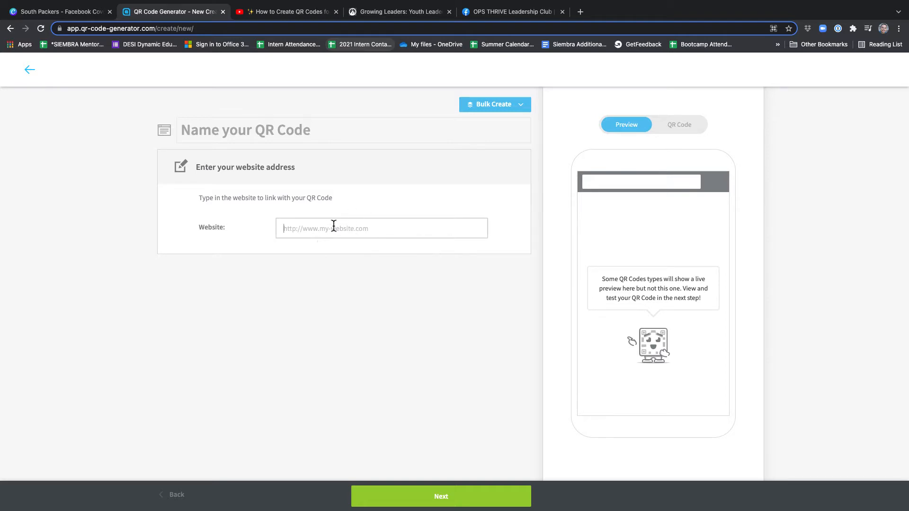
left_click(296, 15)
left_click(549, 474)
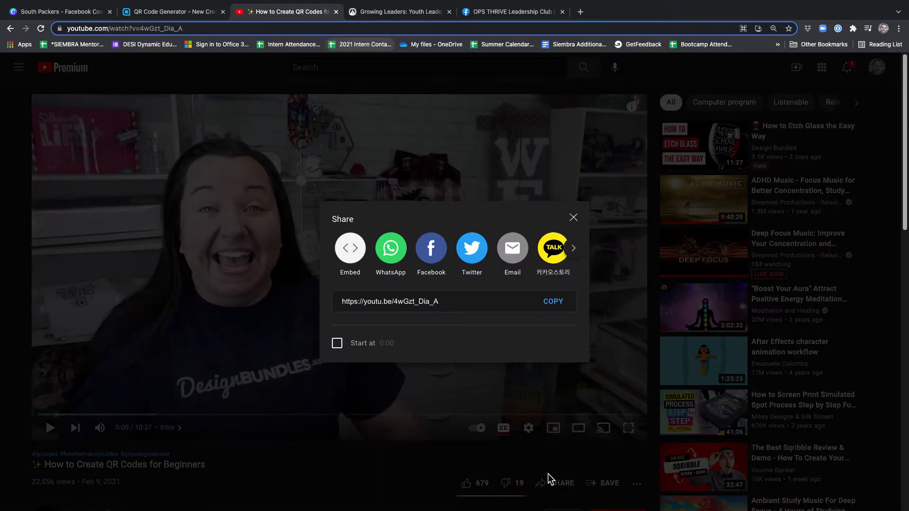
left_click(554, 306)
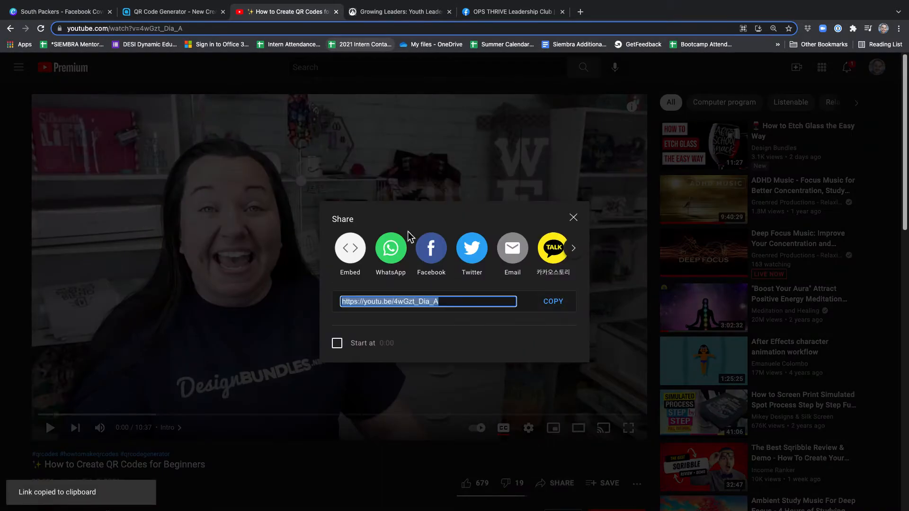
left_click(185, 18)
key("super+v")
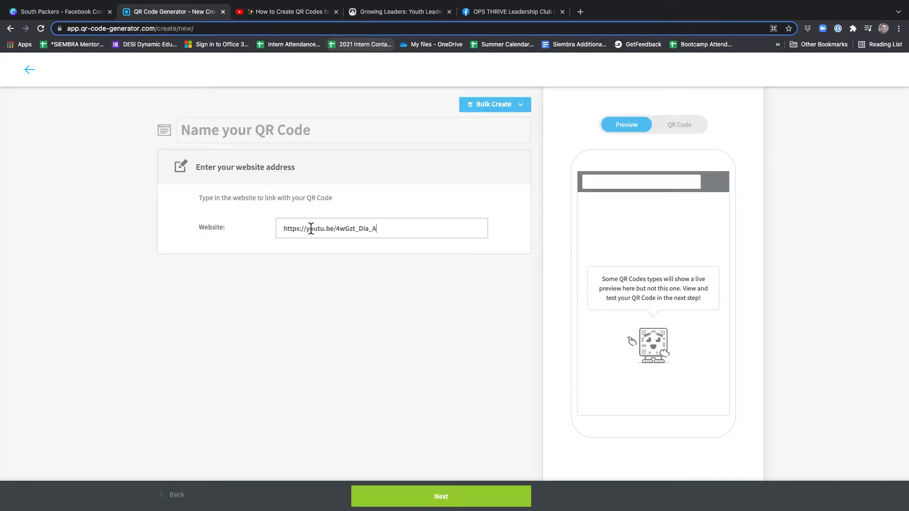
Replace the website address with the OPS THRIVE Leadership Club Facebook page URL, facebook.com/OMAHATHRIVE, and generate the QR code.
left_click(422, 16)
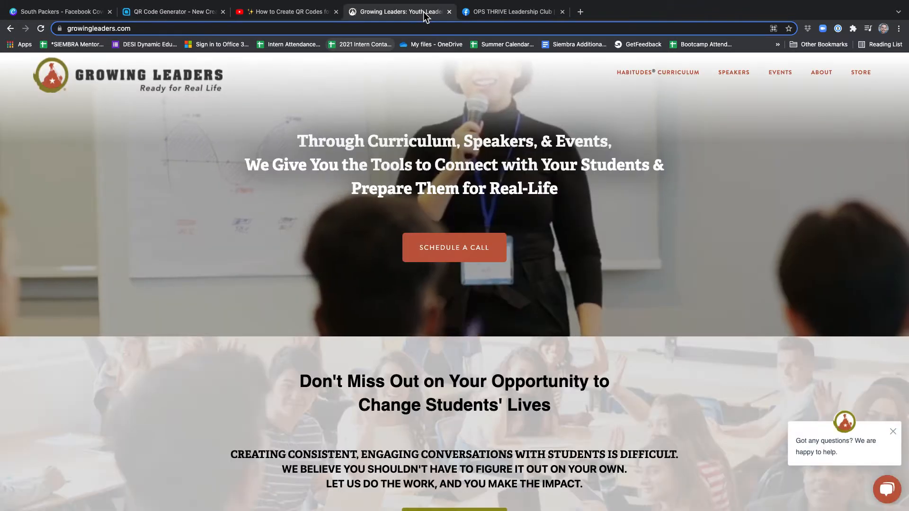
left_click(238, 29)
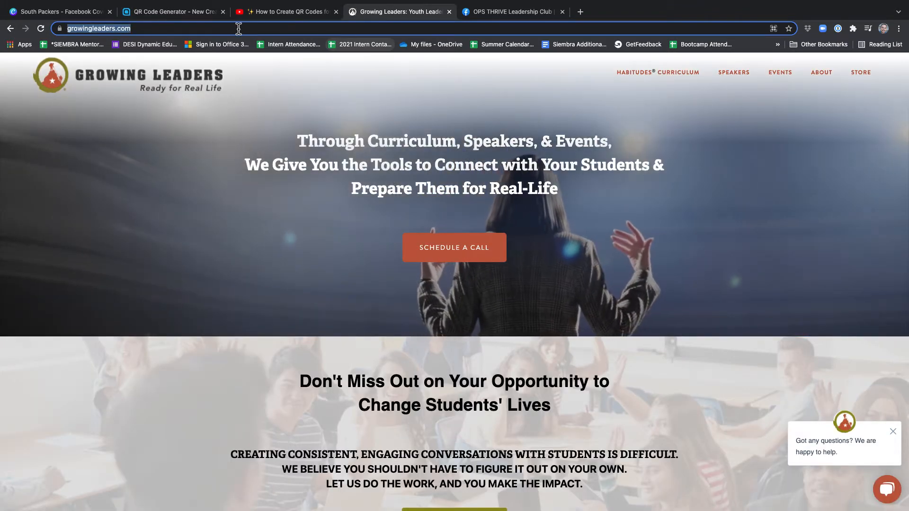
left_click(518, 15)
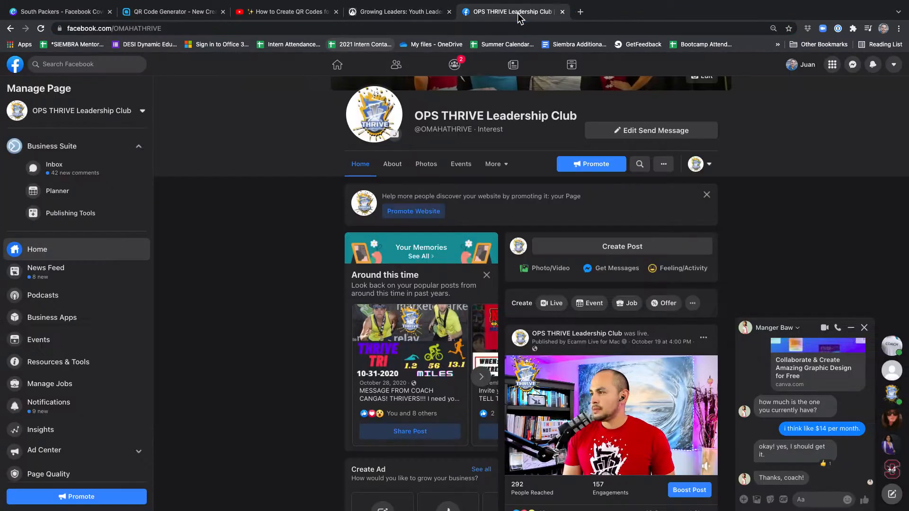
left_click(308, 29)
key("ctrl+c")
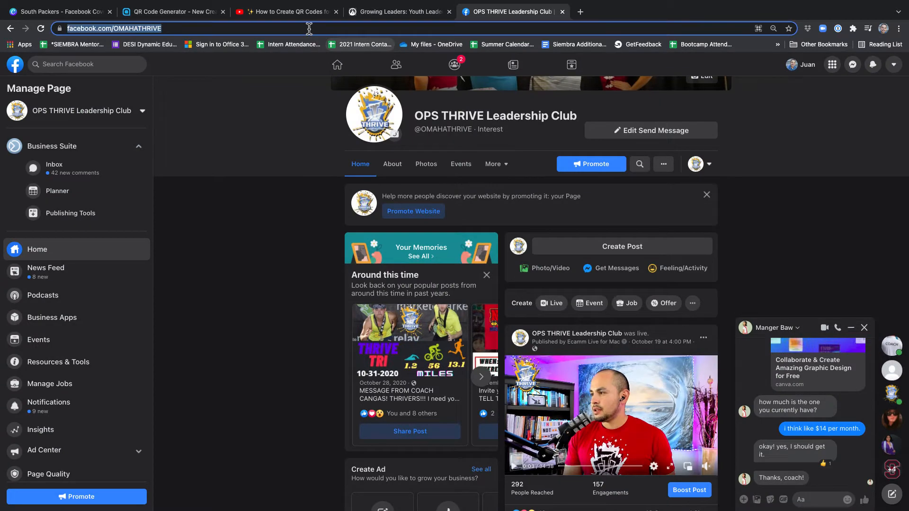
left_click(166, 6)
left_click_drag(389, 227, 263, 228)
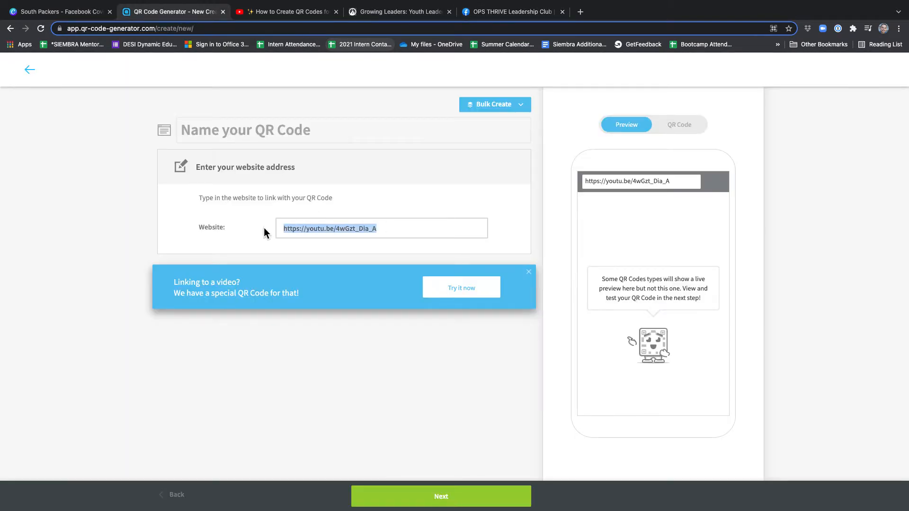
key("ctrl+v")
left_click(449, 497)
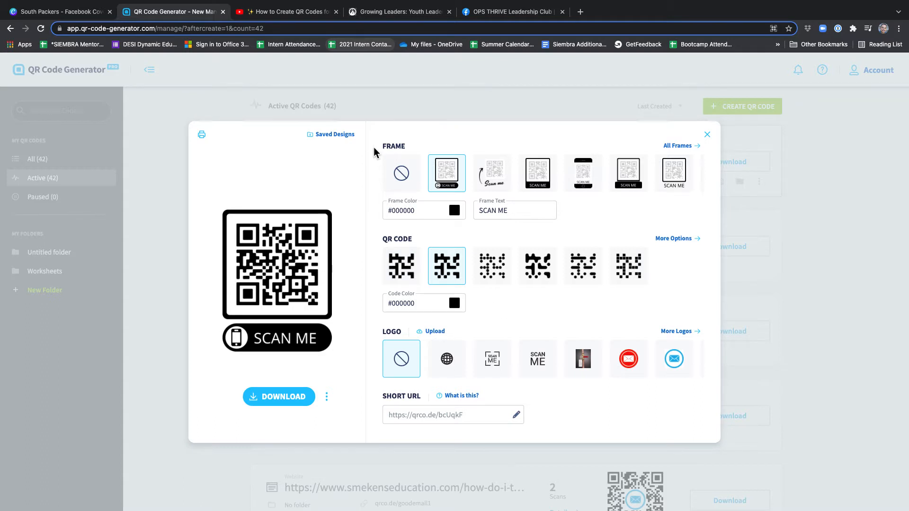
Try several frame styles around the QR code, including no frame, and return to the SCAN ME frame with the phone icon.
left_click(490, 181)
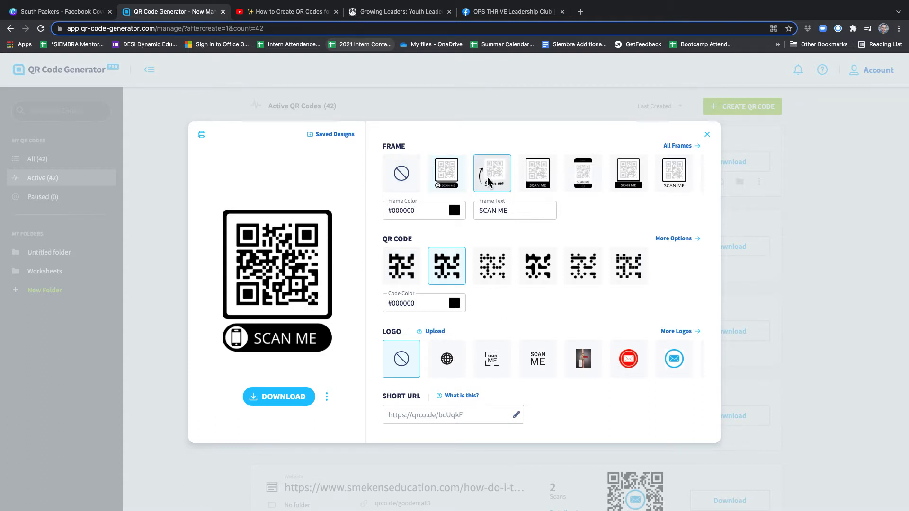
left_click(536, 186)
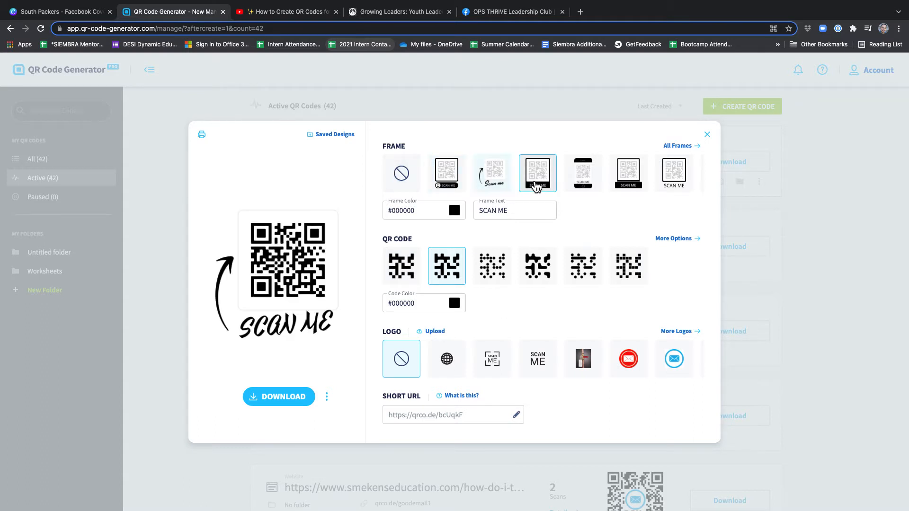
left_click(590, 185)
left_click(621, 182)
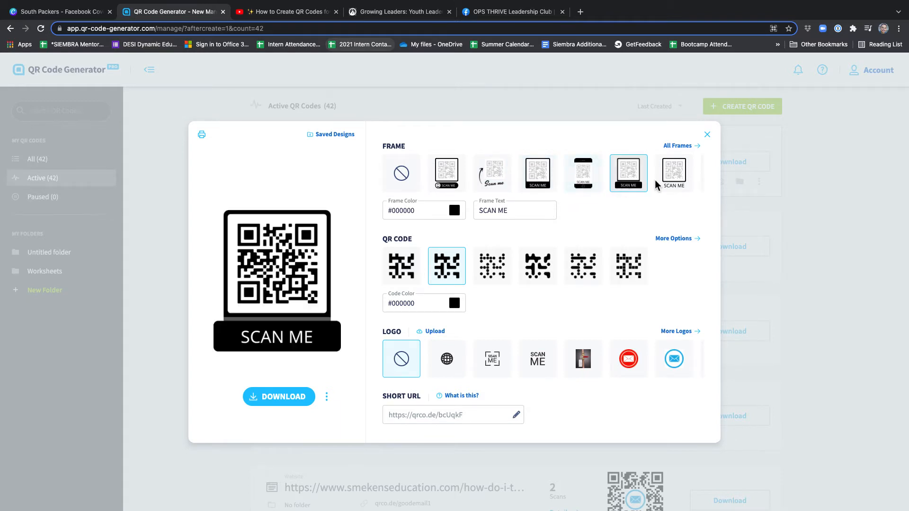
left_click(673, 146)
left_click(448, 230)
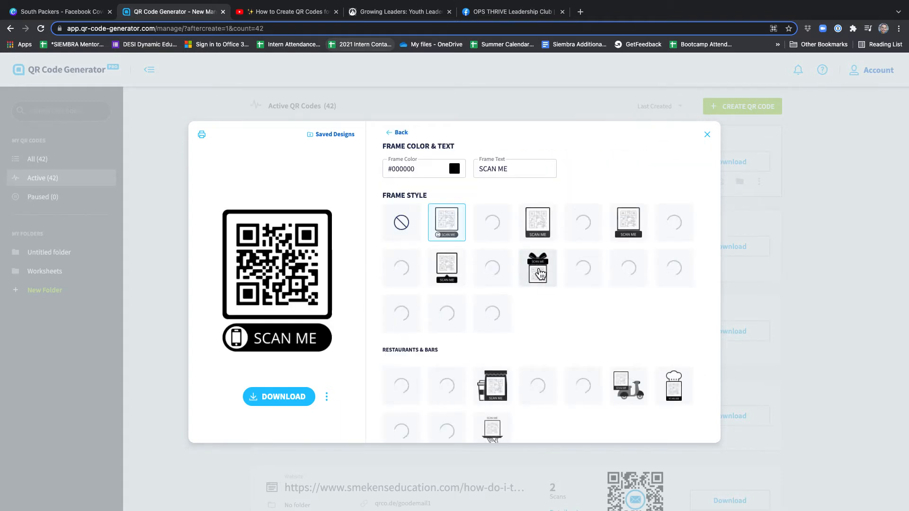
left_click(400, 133)
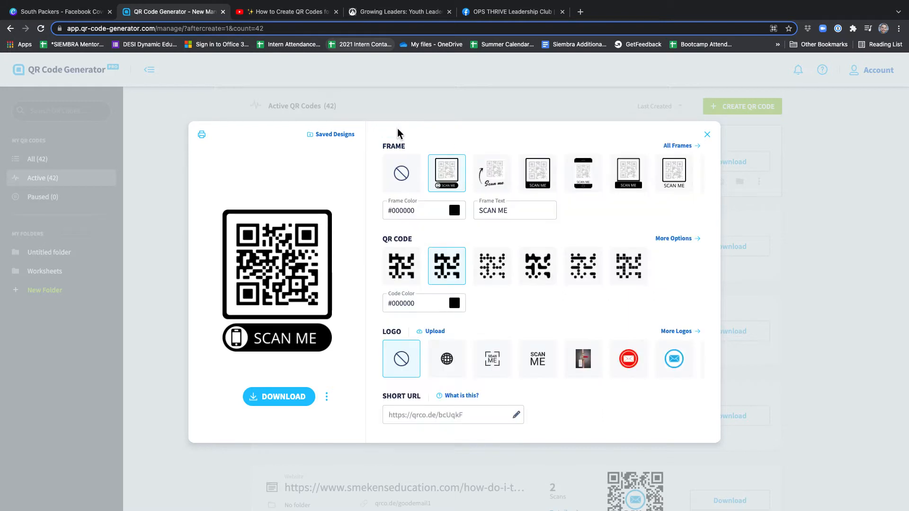
left_click(410, 183)
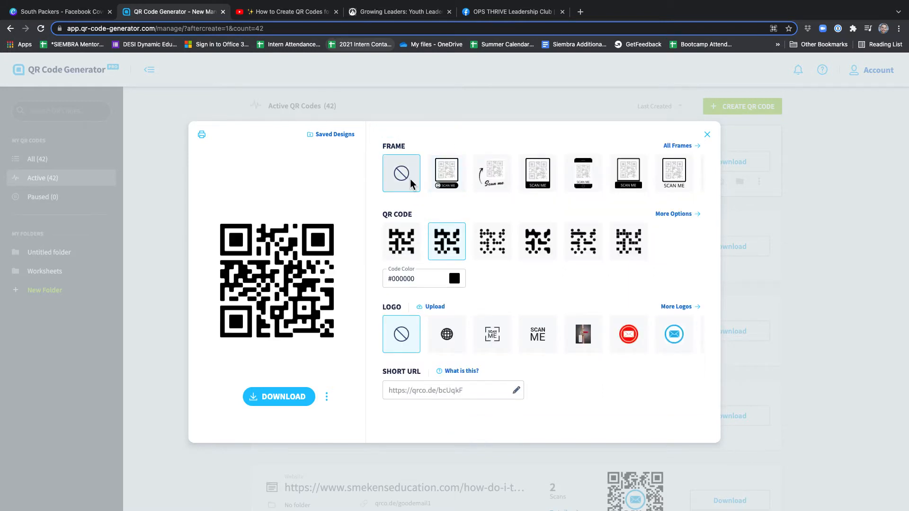
left_click(446, 172)
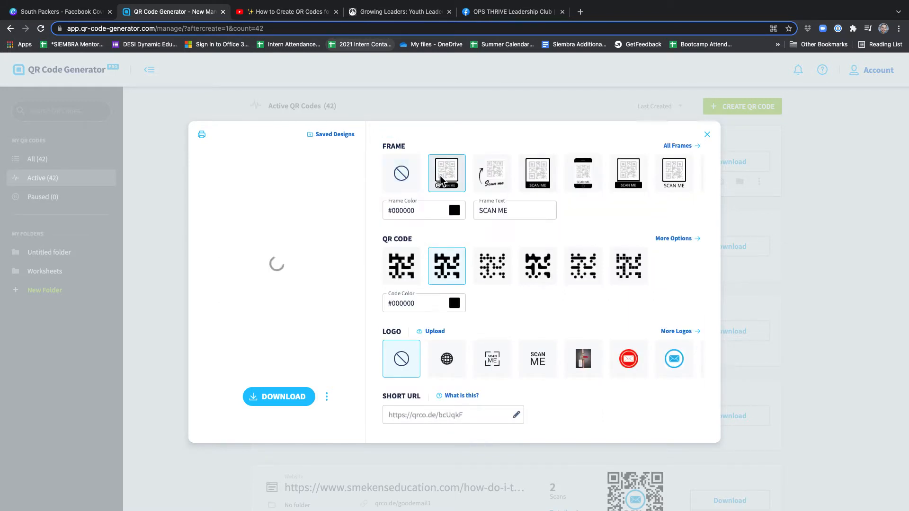
Set the frame color to dark red #AF1C1C and change the frame text to "Register".
left_click(455, 211)
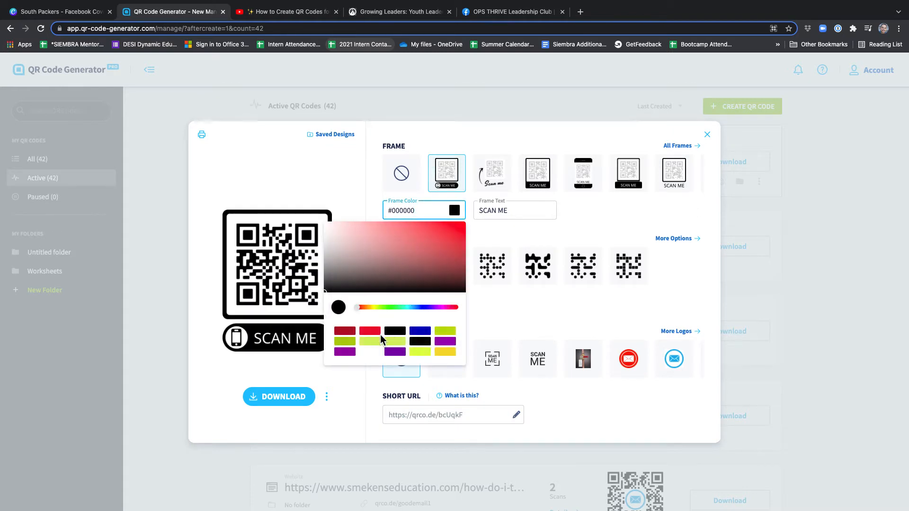
left_click(348, 332)
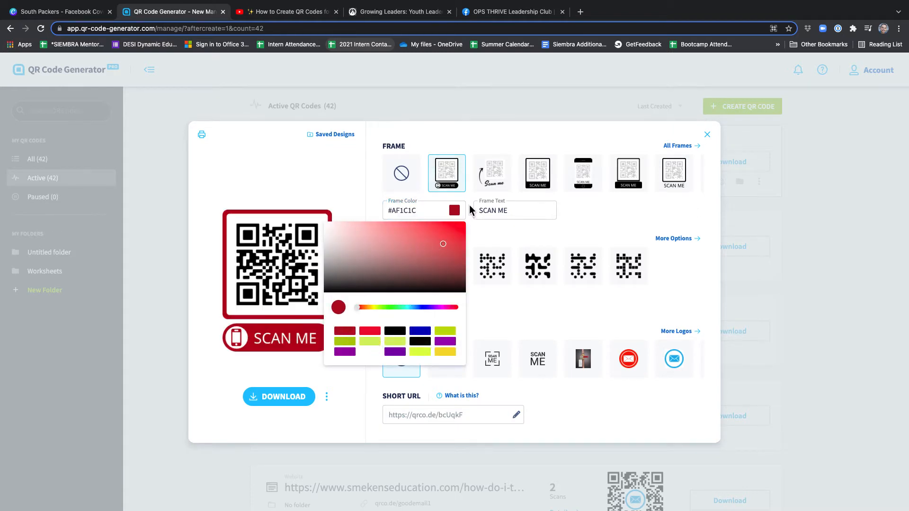
left_click(503, 236)
left_click(511, 211)
left_click_drag(511, 210, 471, 211)
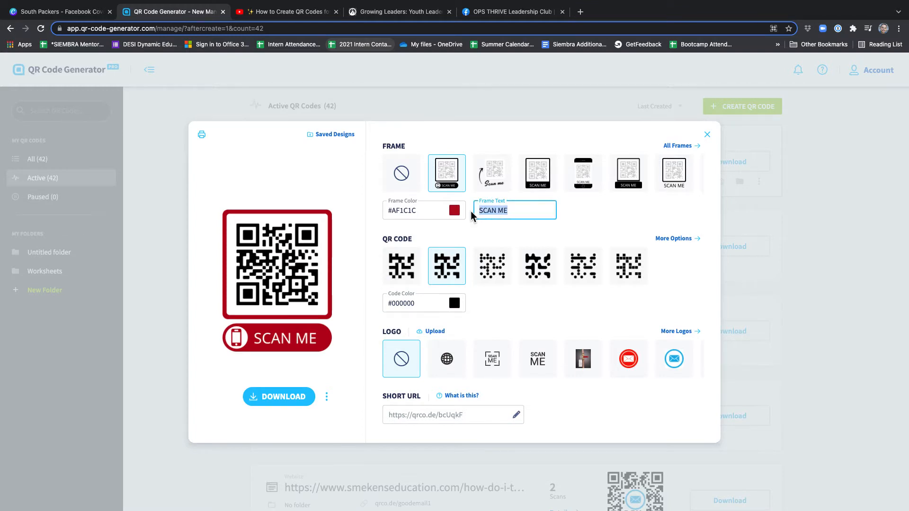
type("Register")
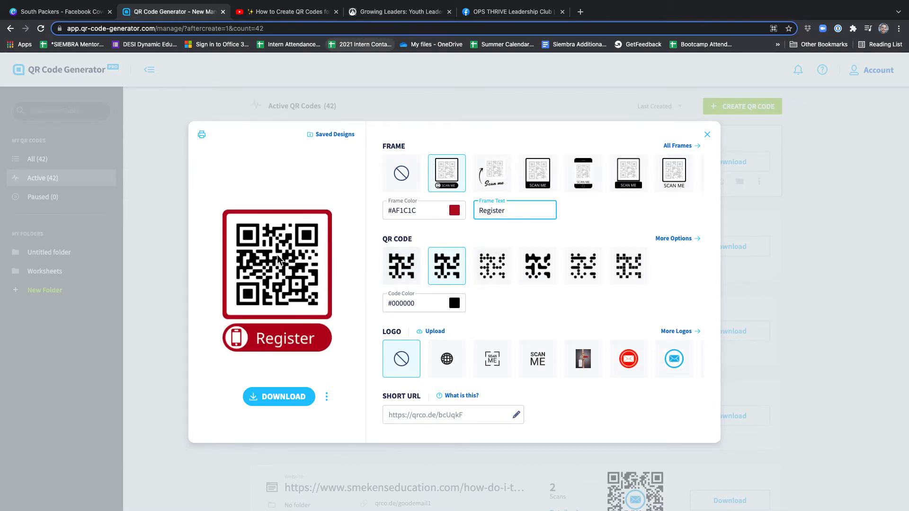
Try the different QR code patterns and apply the plain square one, the first of the pattern options.
left_click(402, 268)
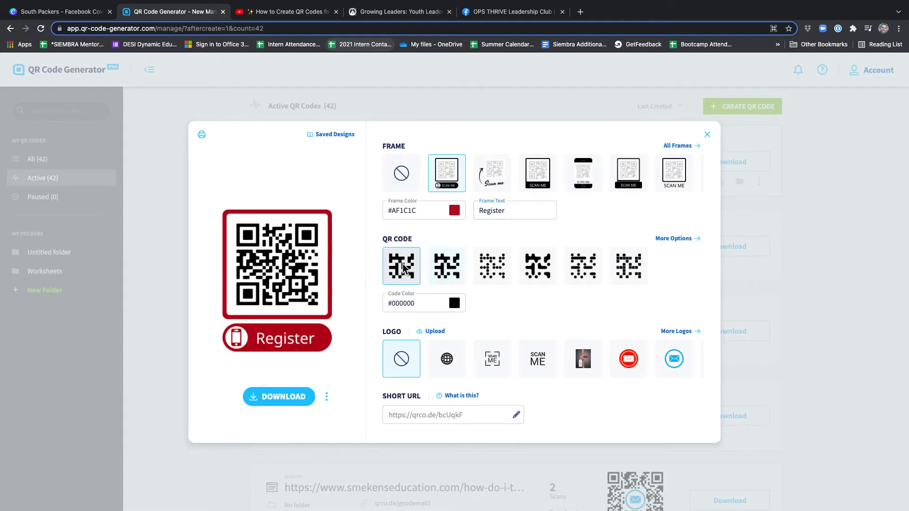
left_click(492, 272)
left_click(539, 276)
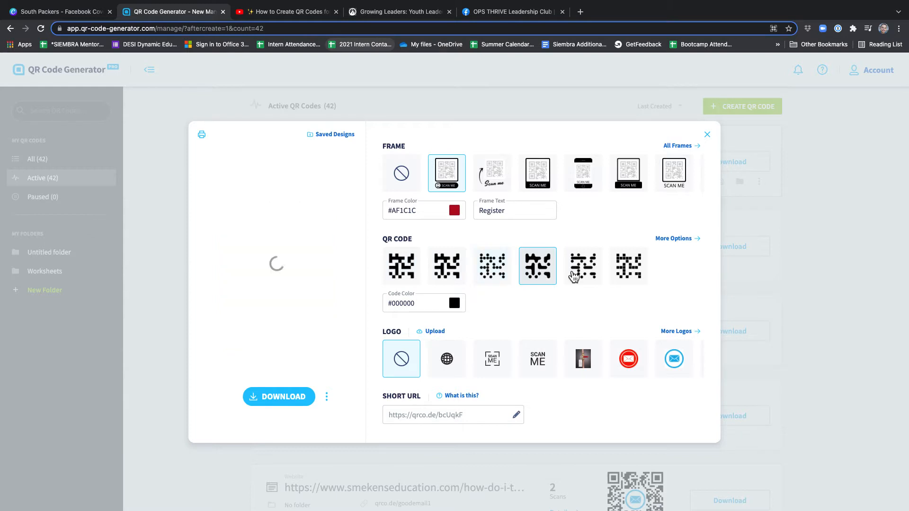
left_click(582, 276)
left_click(621, 275)
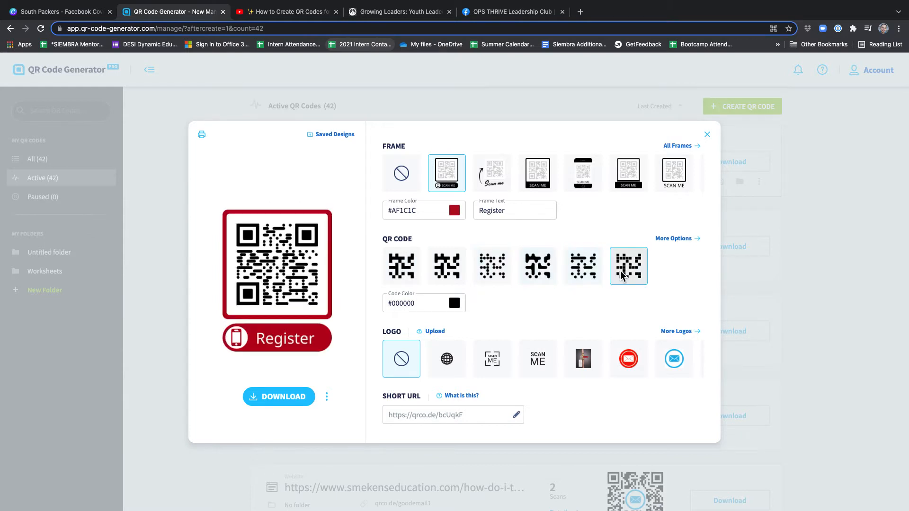
left_click(409, 274)
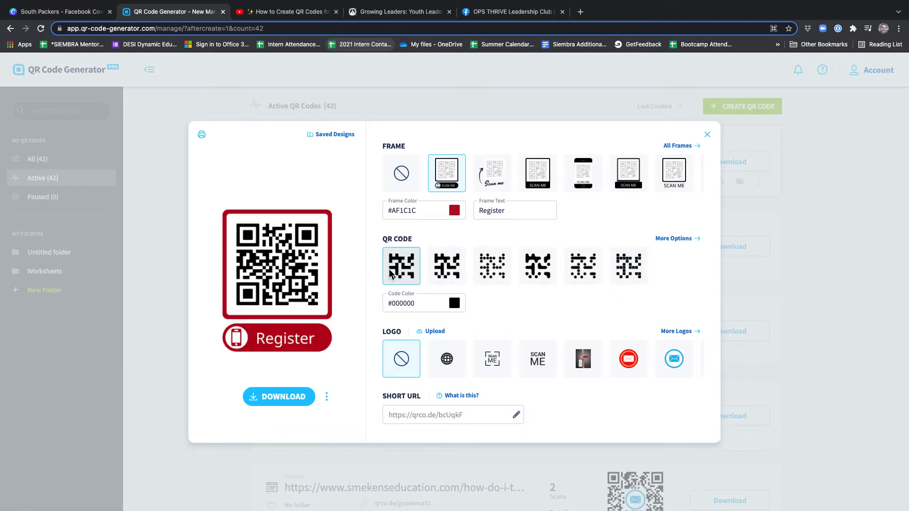
Try blue #0200B4, lime #B7D603 and purple as the code color, and set it to dark red #AF1C1C.
left_click(454, 304)
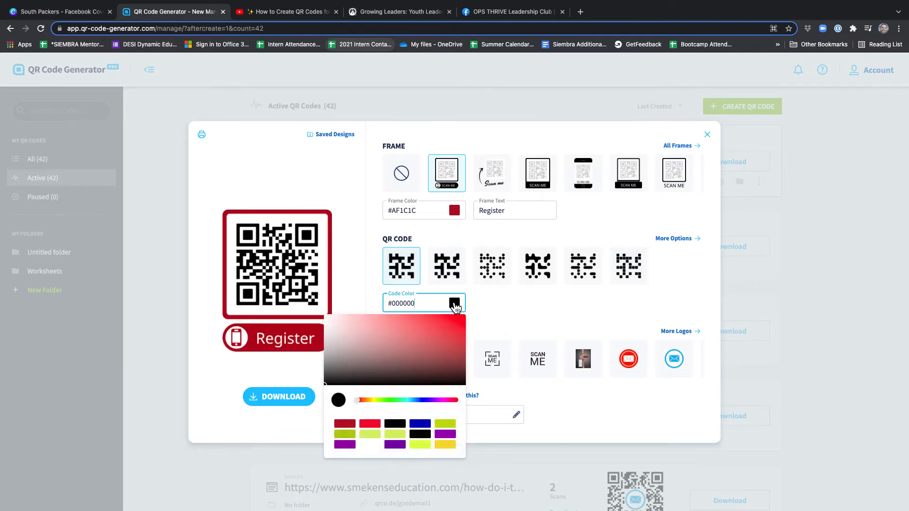
left_click(420, 424)
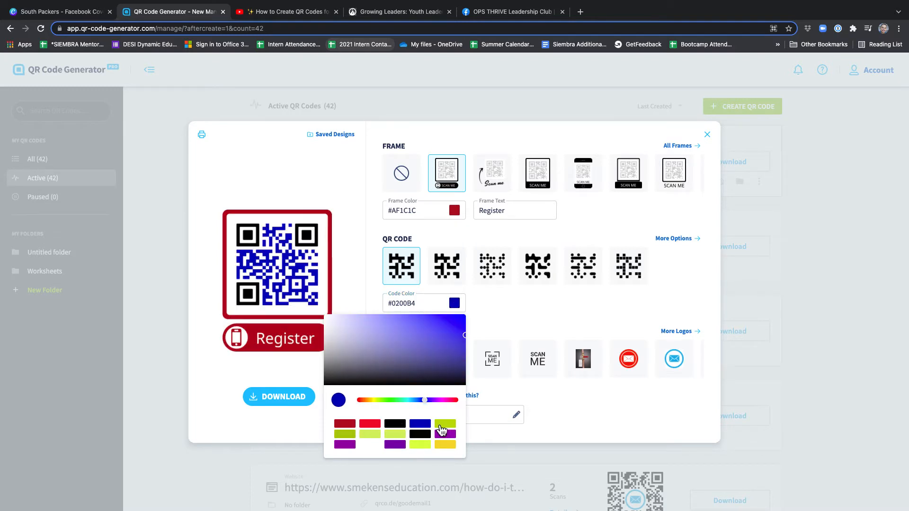
left_click(440, 426)
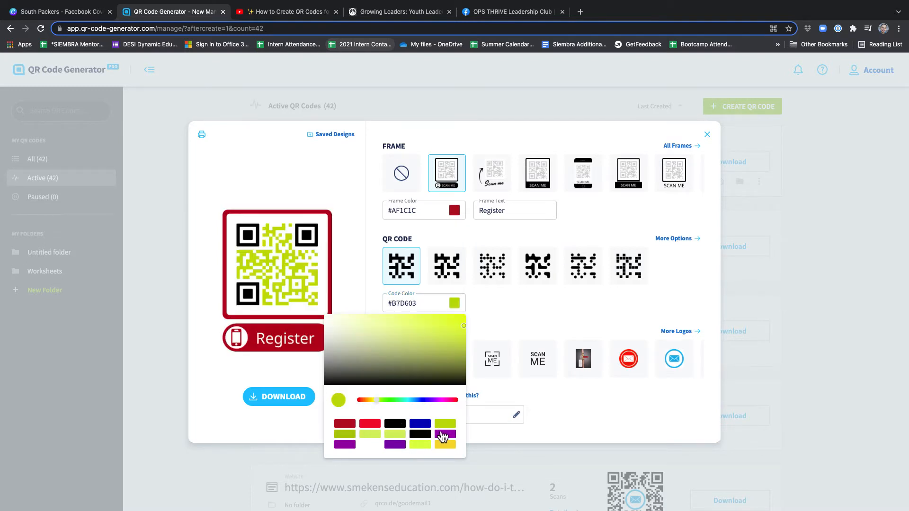
left_click(443, 434)
left_click(342, 425)
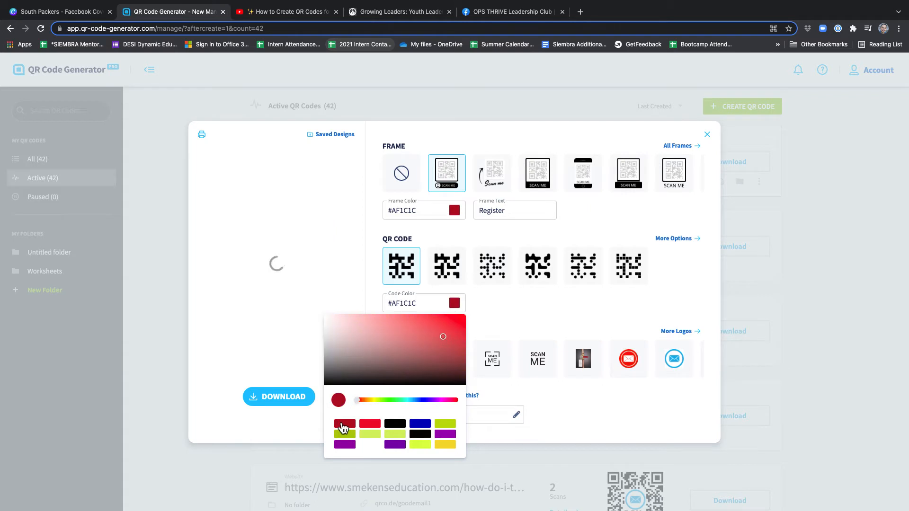
Set the QR code's color to black #000000.
left_click(392, 424)
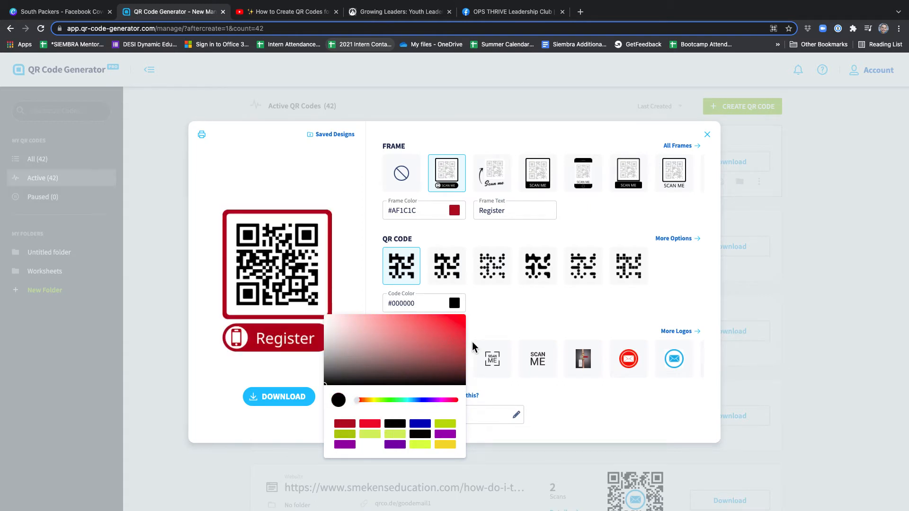
left_click(494, 297)
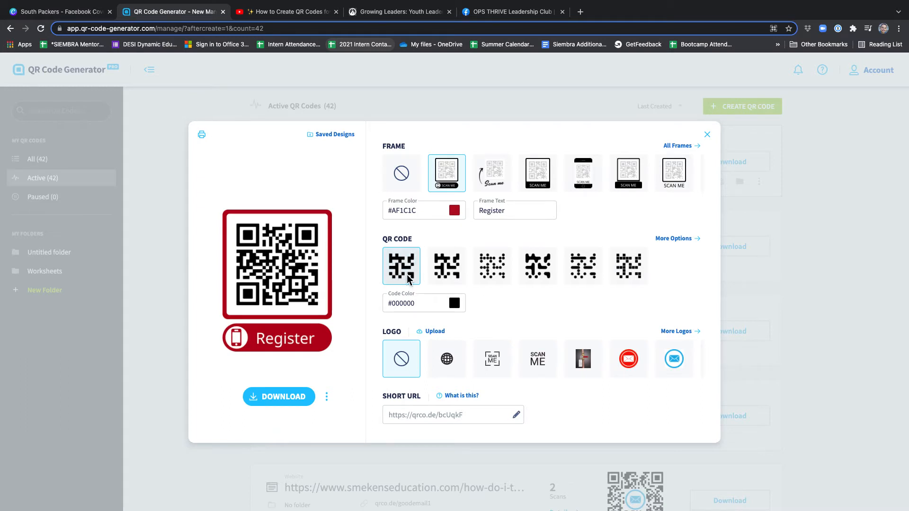
Try several edge styles for all corners of the QR code and apply the fourth style in the first row.
left_click(677, 239)
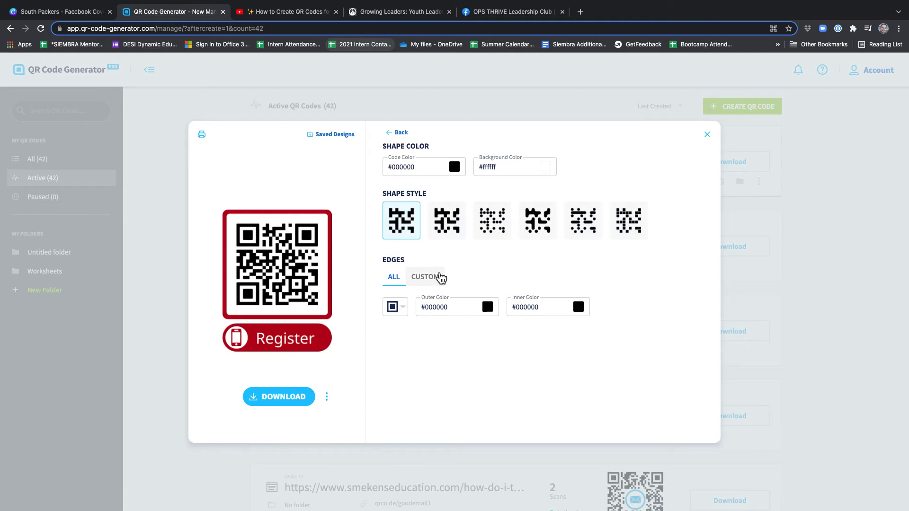
left_click(397, 309)
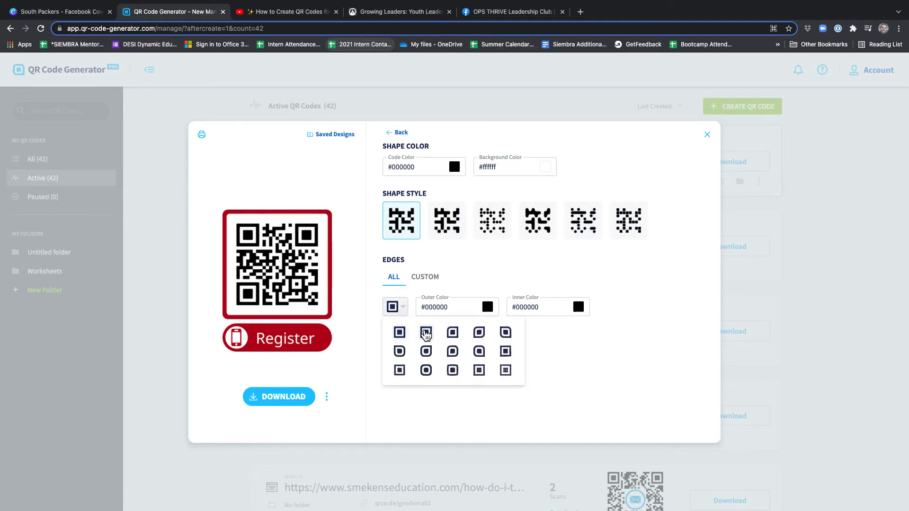
left_click(426, 333)
left_click(397, 310)
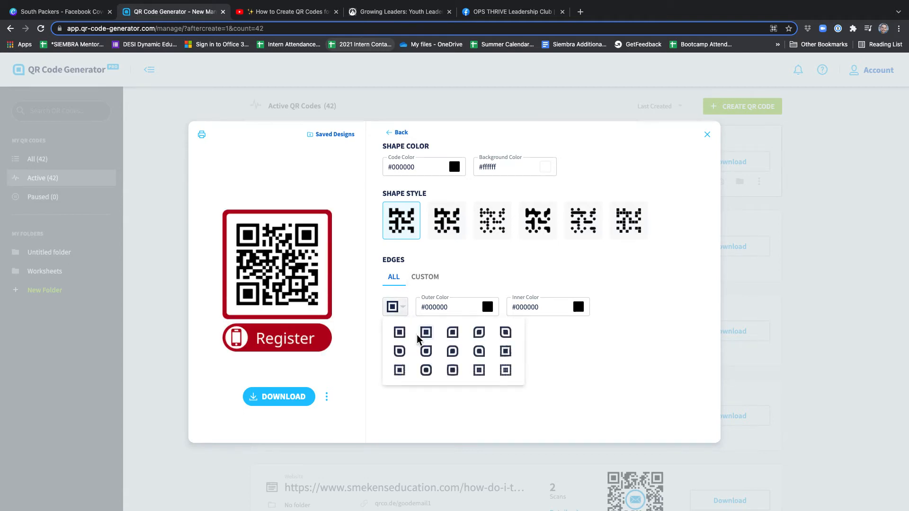
left_click(428, 370)
left_click(400, 311)
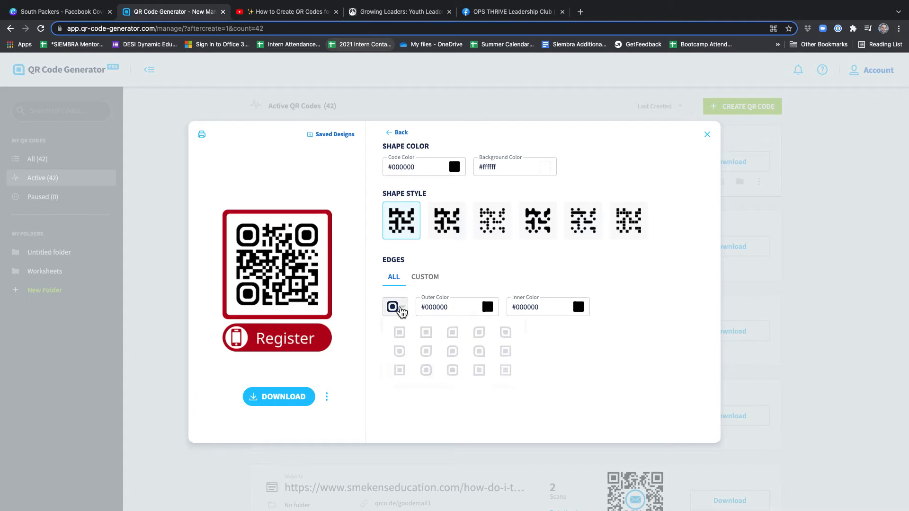
left_click(453, 370)
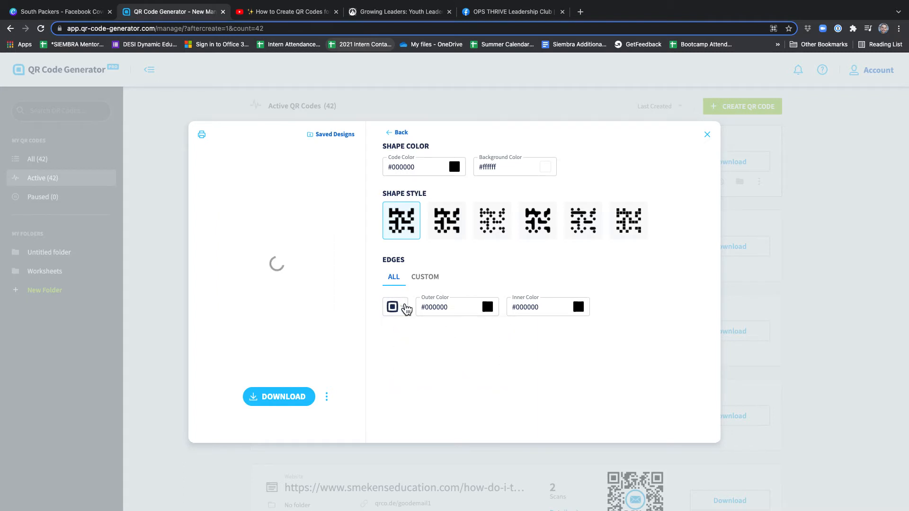
left_click(403, 308)
left_click(476, 329)
Try red #EE2626 and lime #B7D603 as the edges' outer color, set it to dark red #AF1C1C, and return to the main design options.
left_click(486, 309)
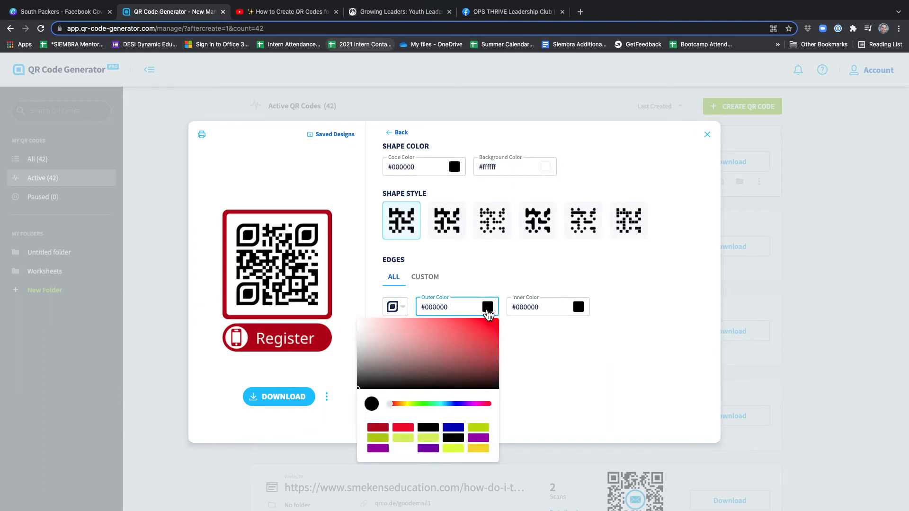
left_click(405, 429)
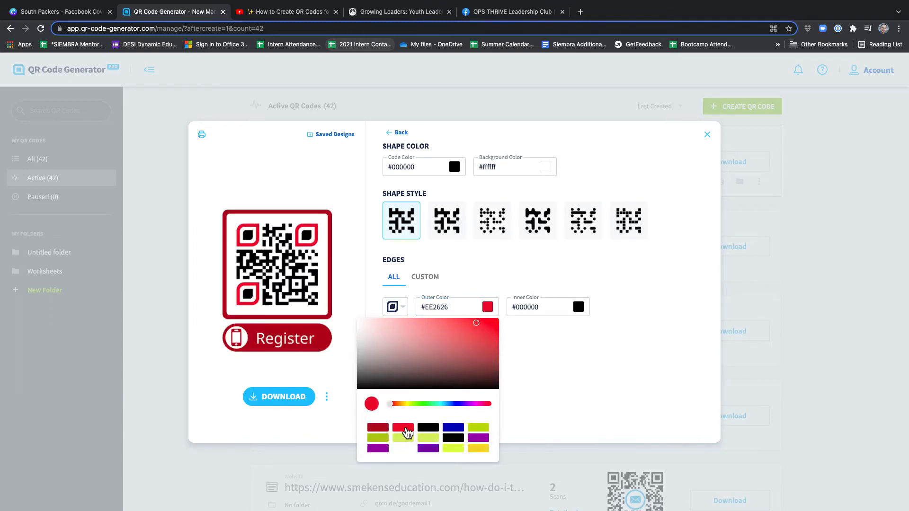
left_click(478, 428)
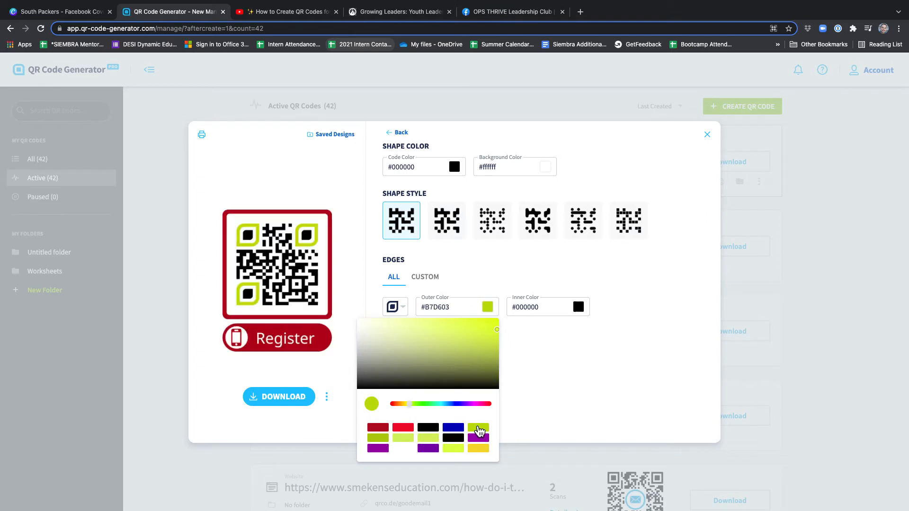
left_click(381, 429)
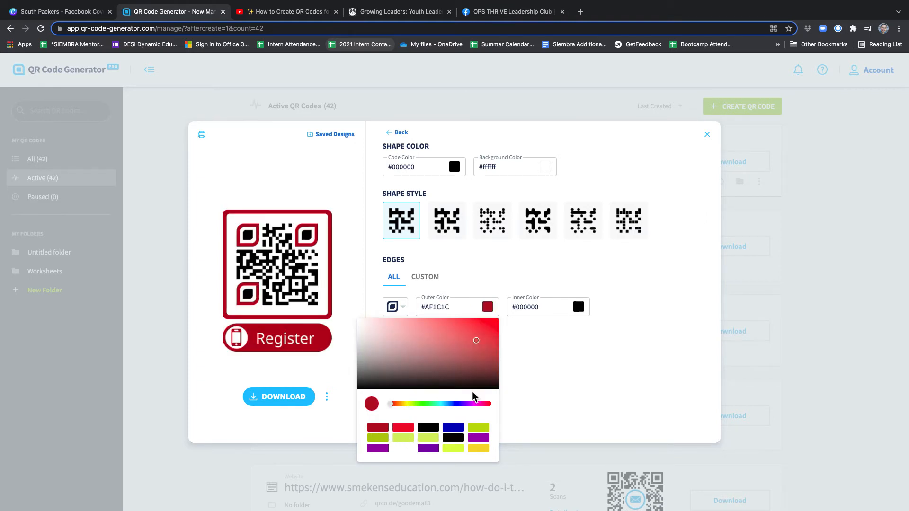
left_click(530, 370)
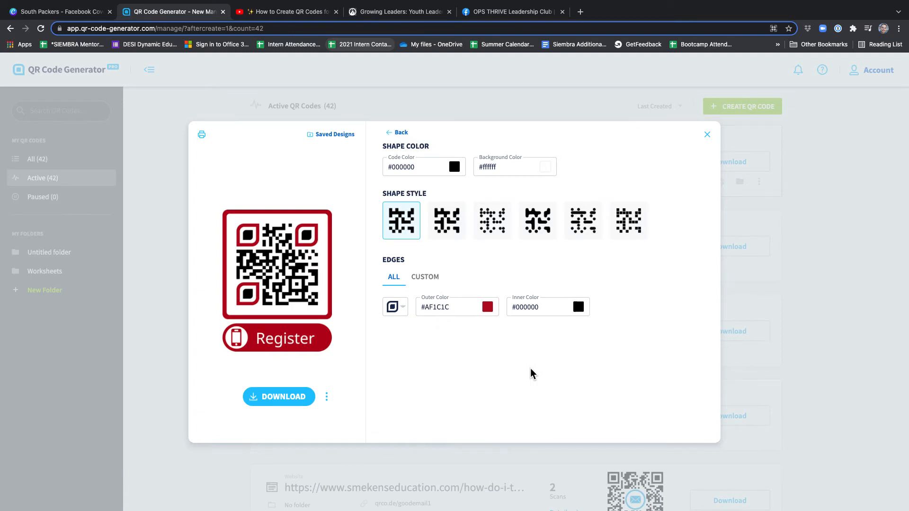
left_click(578, 307)
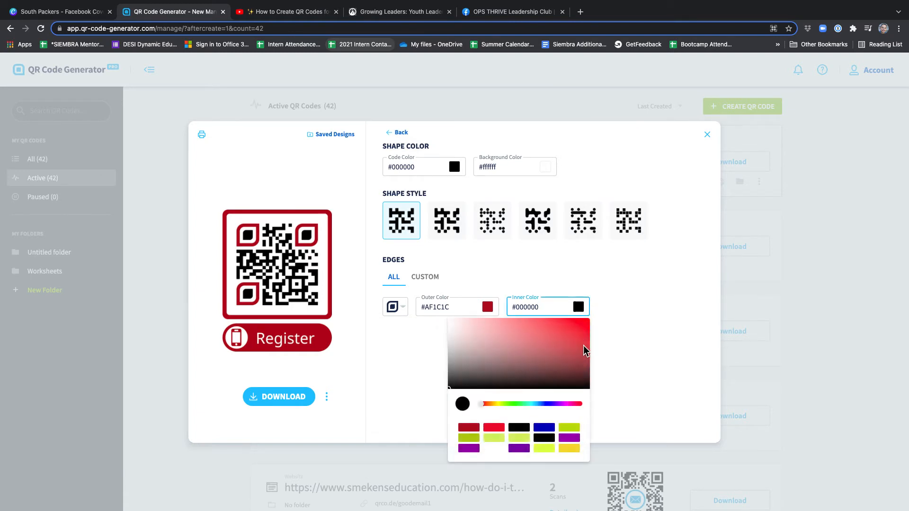
left_click(603, 318)
left_click(397, 133)
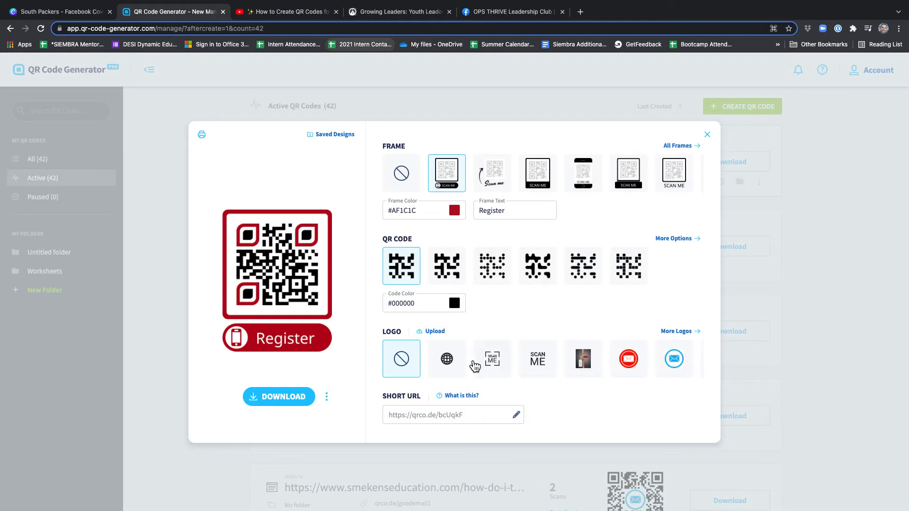
Choose the blue and yellow THRIVE emblem from the full logo collection as the QR code's center logo.
left_click(666, 332)
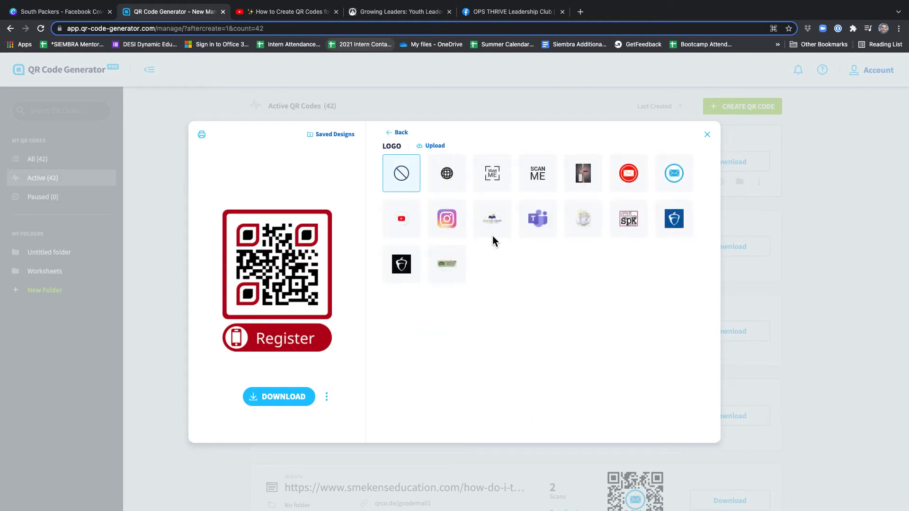
left_click(572, 220)
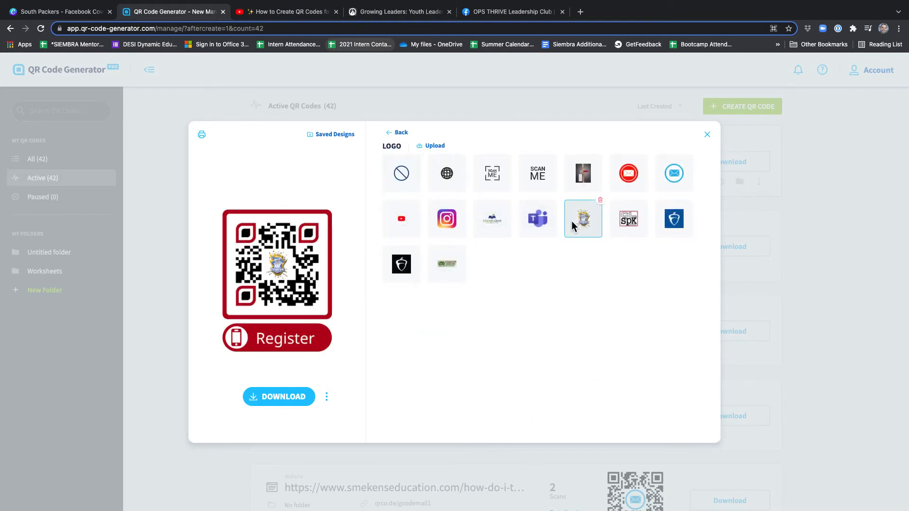
Upload 115902.png from the Desktop as a logo, and switch the QR code's logo back to the THRIVE emblem.
left_click(439, 147)
scroll(280, 262, "down", 1)
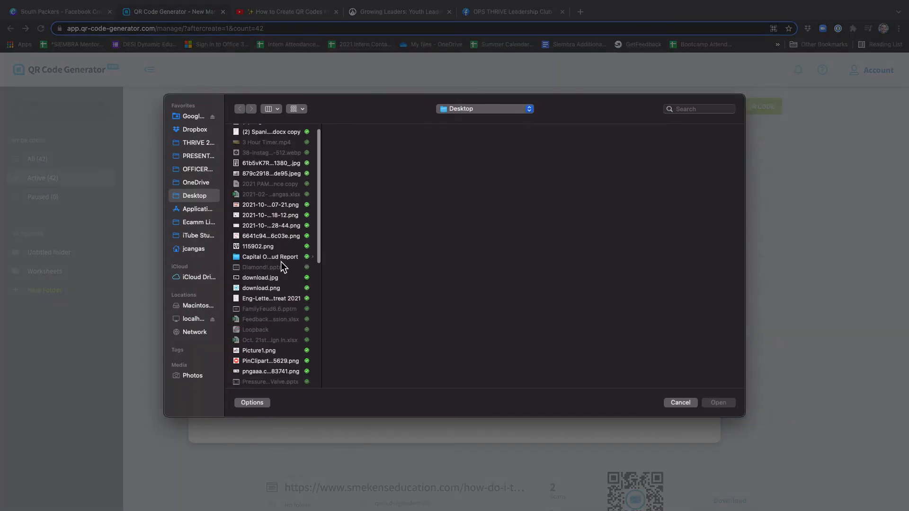
left_click(279, 246)
key("Return")
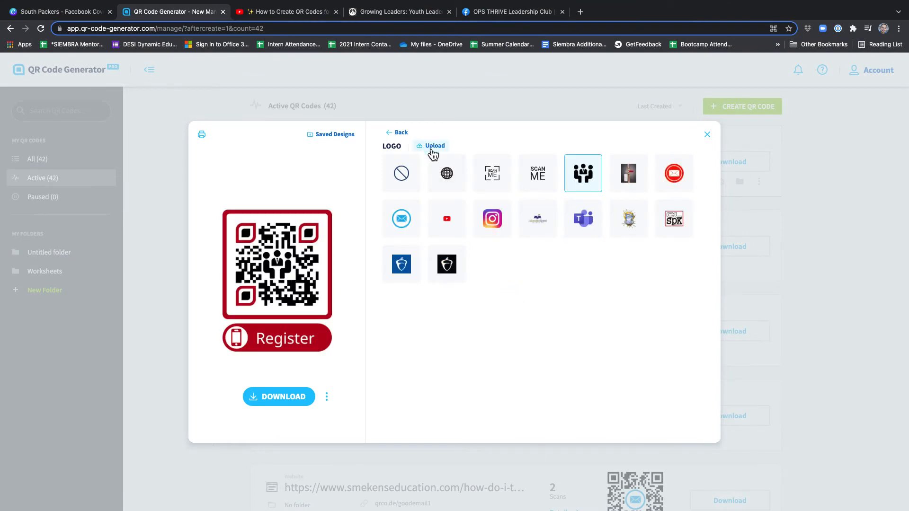
left_click(629, 229)
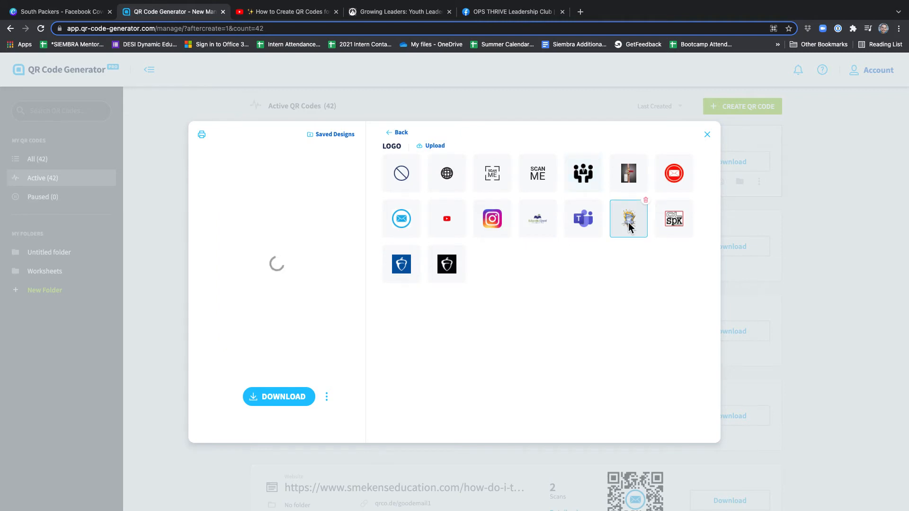
left_click(400, 133)
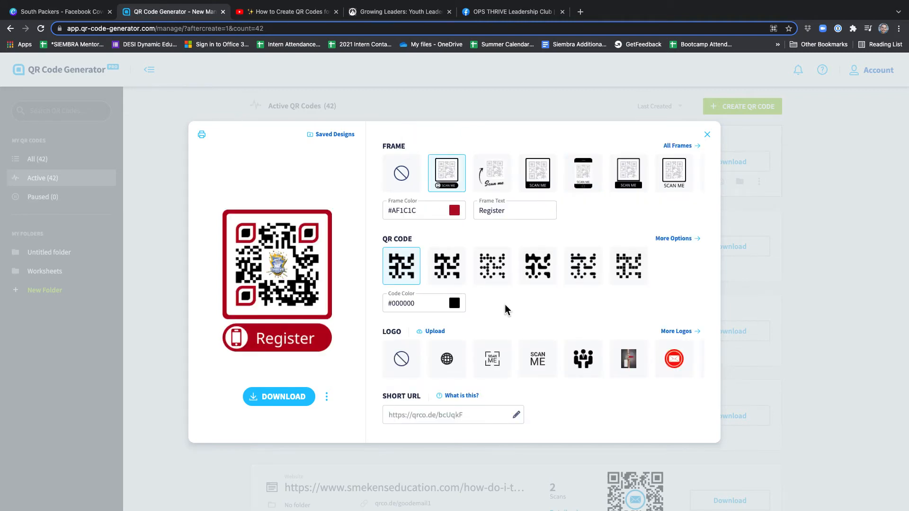
Try to save "qrcode" as the ending of the QR code's short URL.
mouse_move(461, 420)
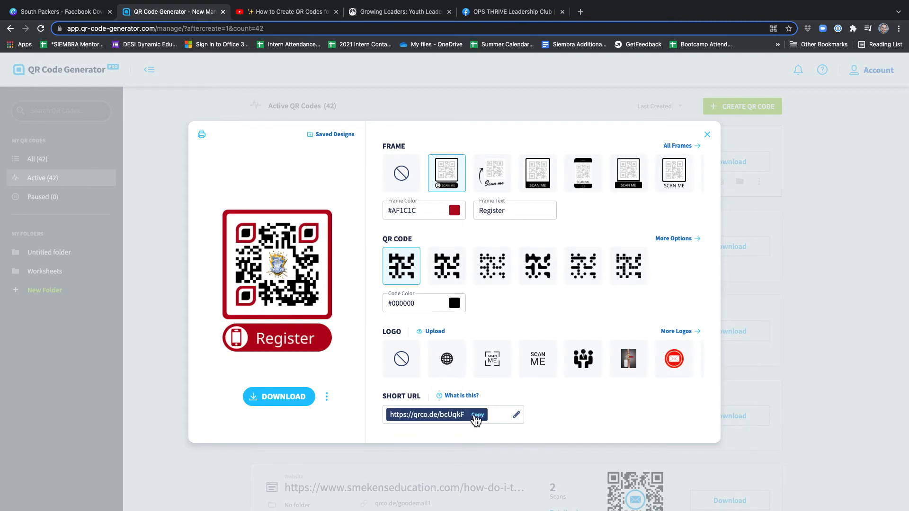
left_click(516, 415)
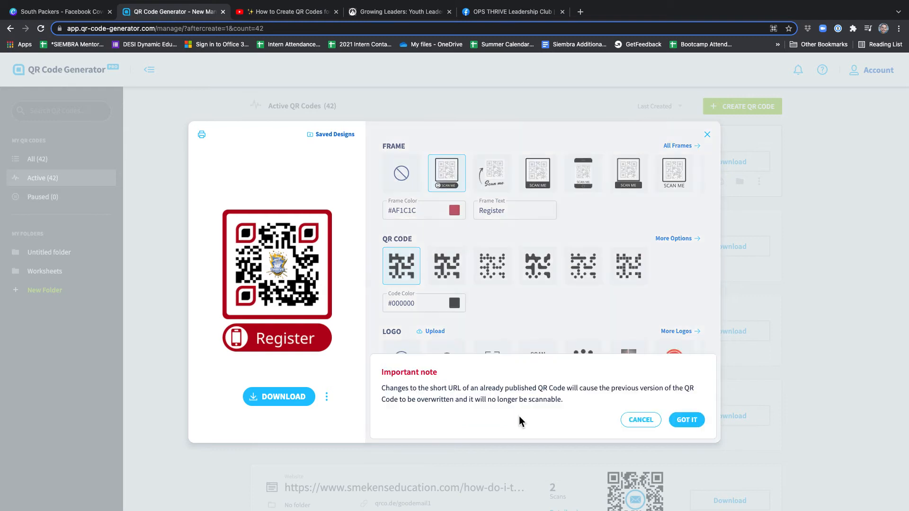
left_click(680, 420)
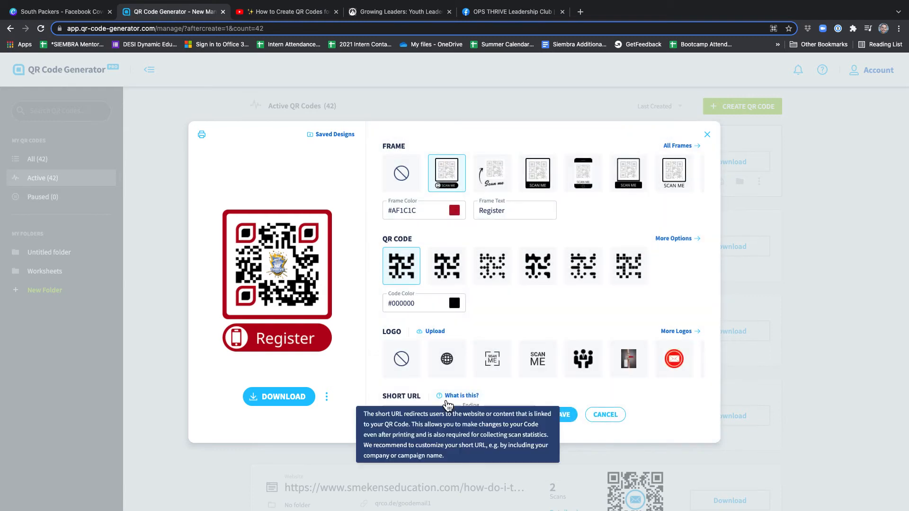
left_click_drag(487, 414, 466, 415)
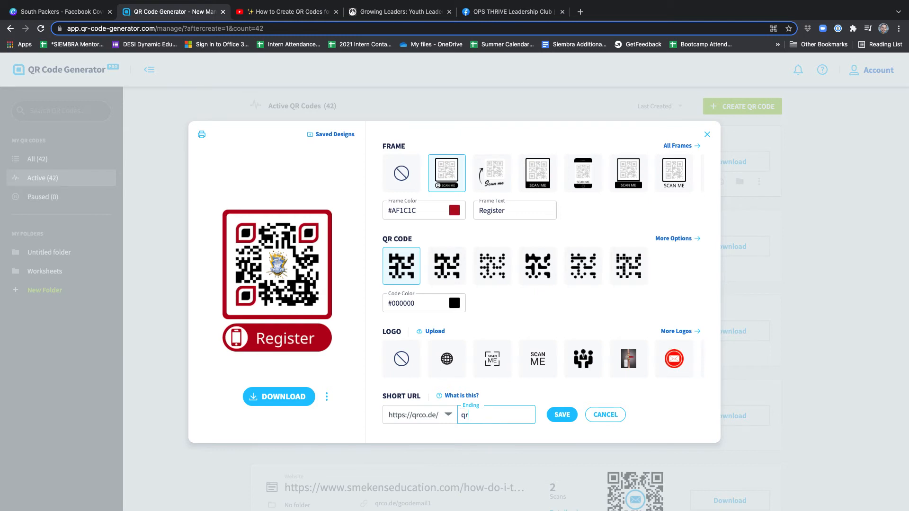
left_click(564, 421)
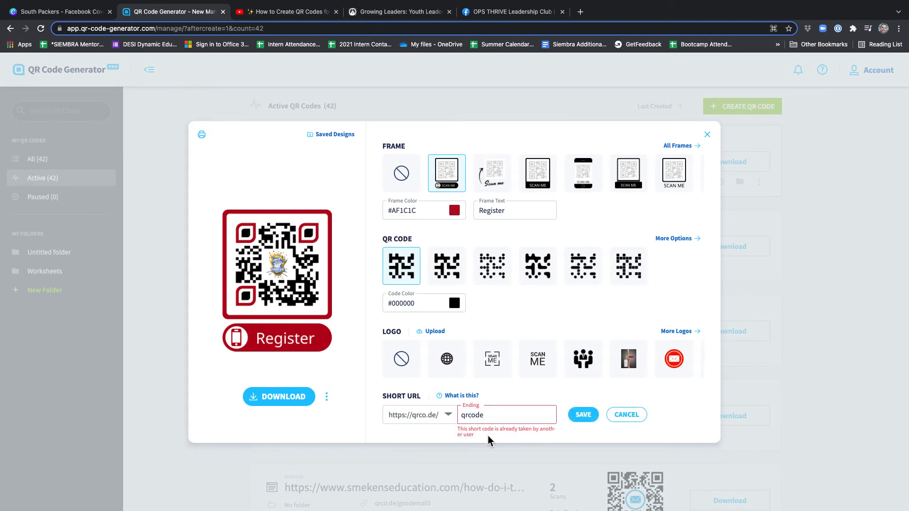
Extend the short URL's ending to "qrcode12" and save it.
left_click(505, 415)
type("12")
left_click(576, 414)
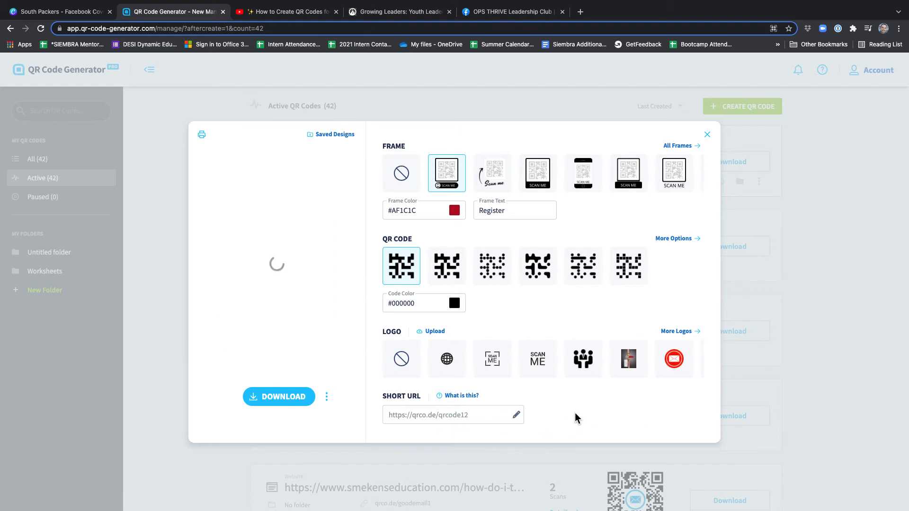
Change the short URL's ending to "canva22" and save it, accepting the overwrite note.
left_click(517, 415)
left_click(686, 420)
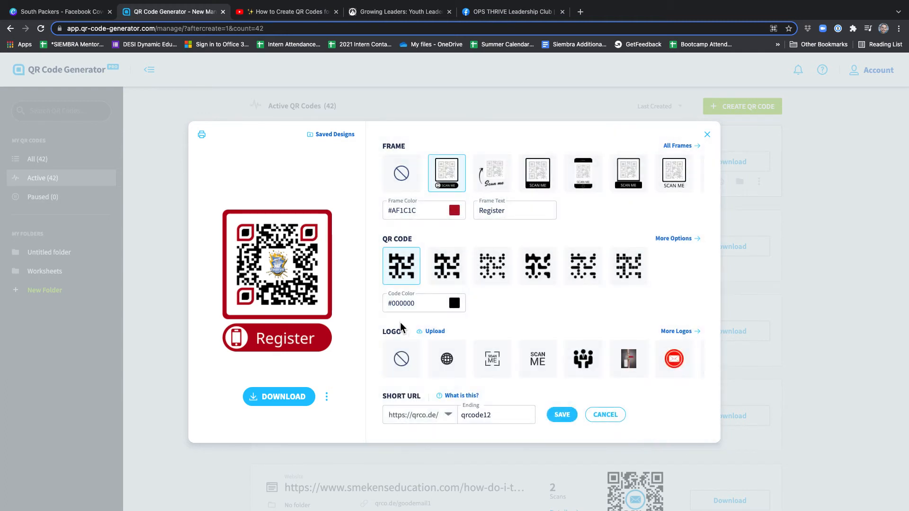
left_click(495, 413)
key("BackSpace")
left_click(562, 414)
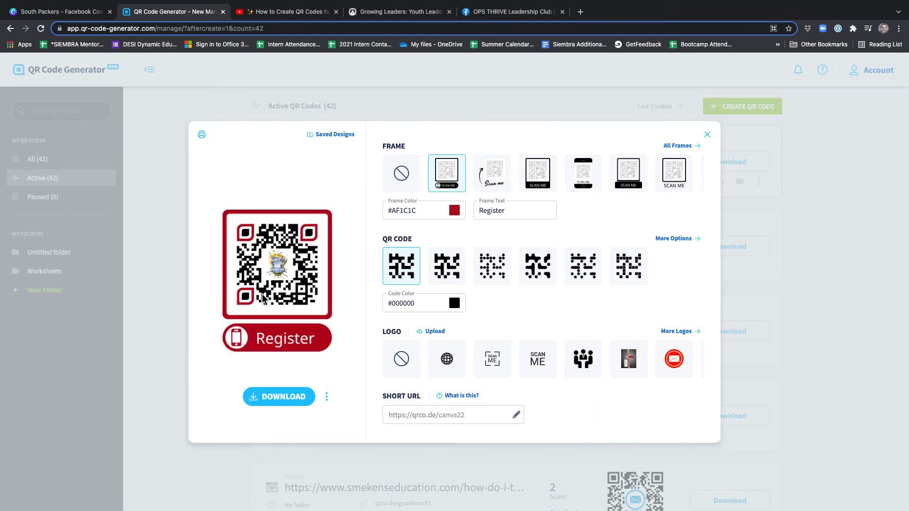
mouse_move(452, 423)
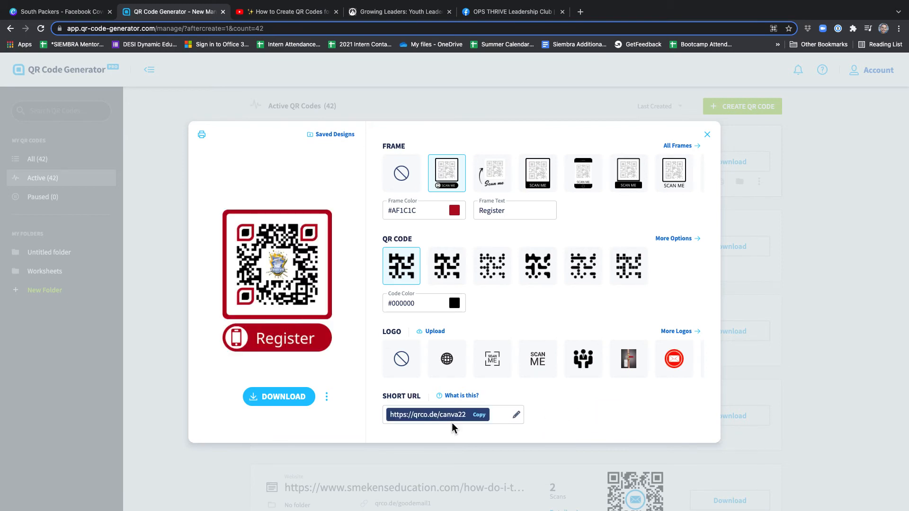
left_click(478, 415)
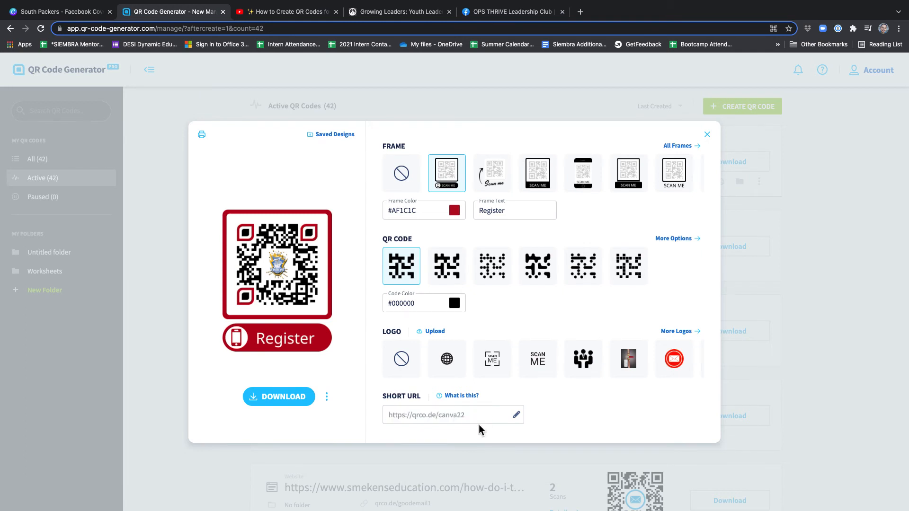
left_click(283, 398)
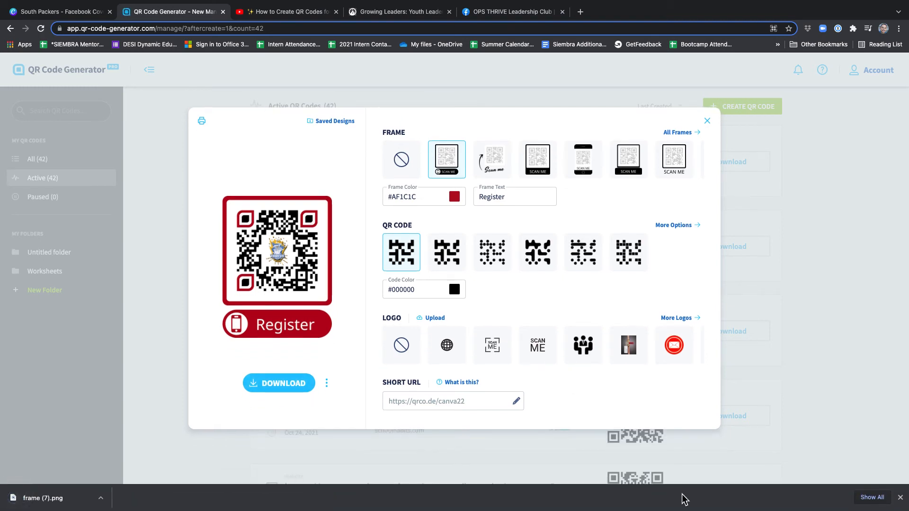
Switch to the South Packers Facebook cover in Canva, upload the downloaded frame (7).png, and add it to the design.
left_click(72, 13)
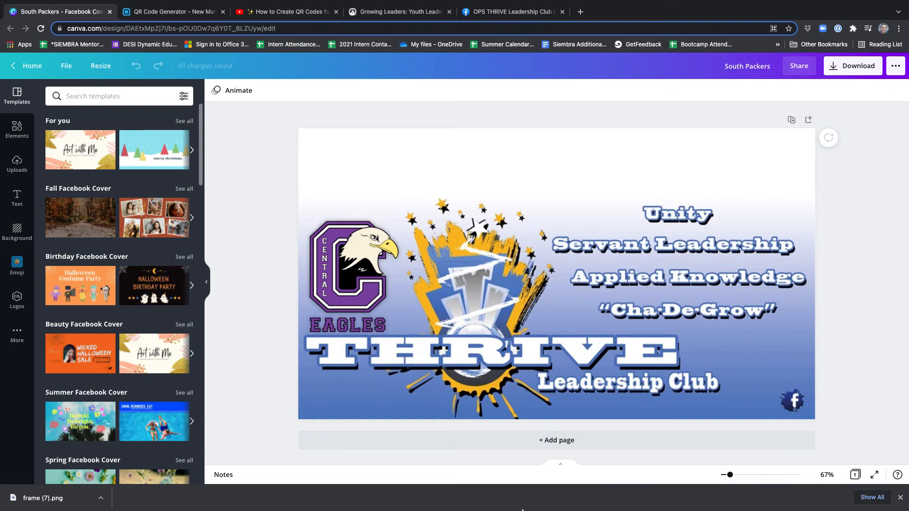
key("ctrl+Up")
key("ctrl+Up")
left_click_drag(43, 498, 140, 223)
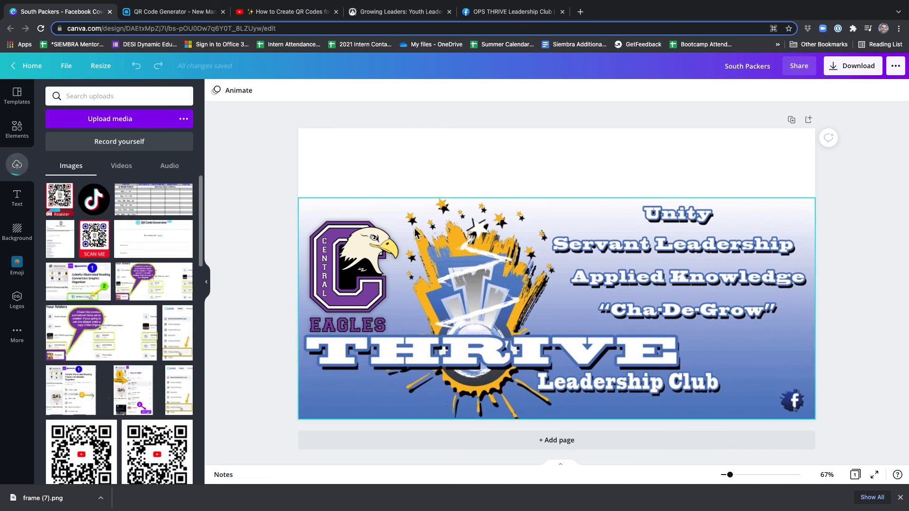
left_click(74, 199)
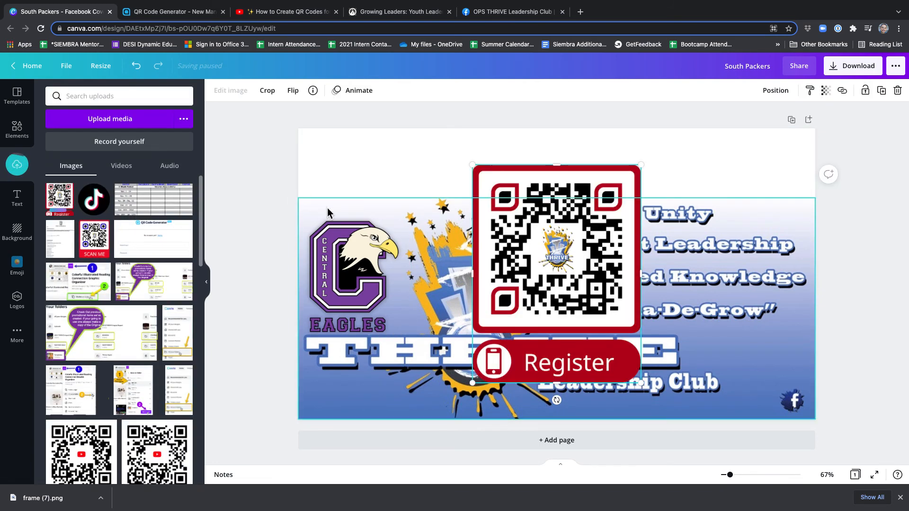
Shrink the QR code image to about half its size and place it in the cover's upper-left corner.
left_click_drag(642, 384, 557, 284)
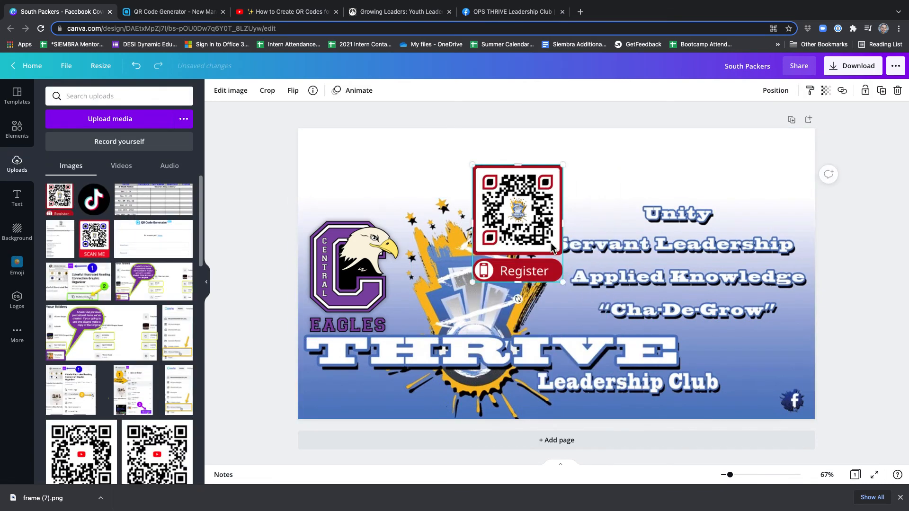
left_click_drag(552, 242, 378, 208)
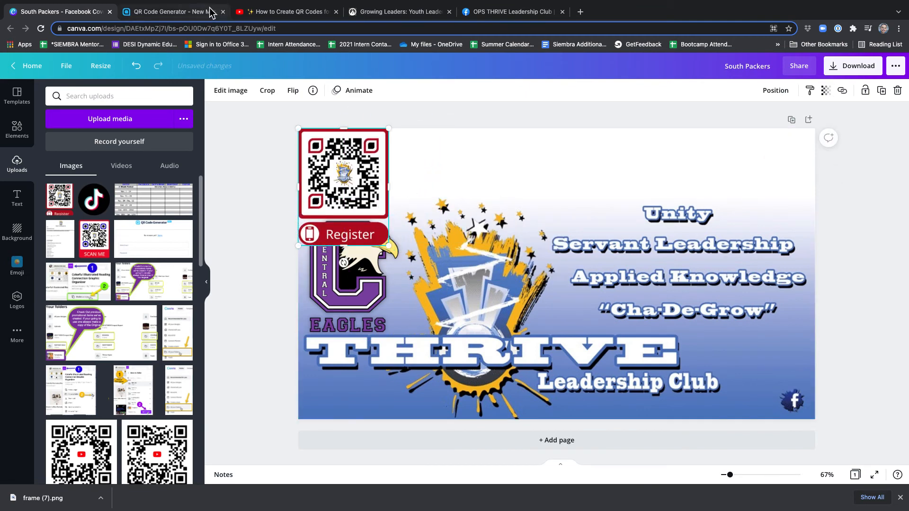
left_click(195, 11)
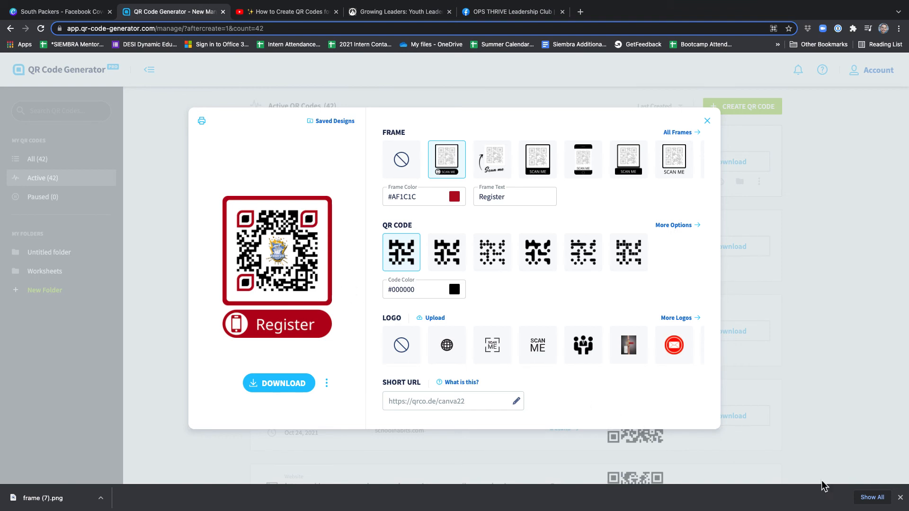
left_click(898, 500)
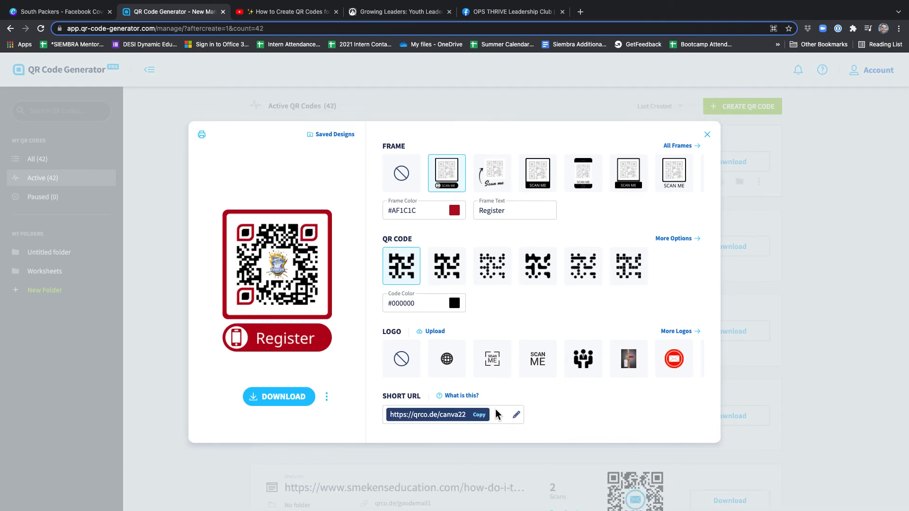
left_click(481, 415)
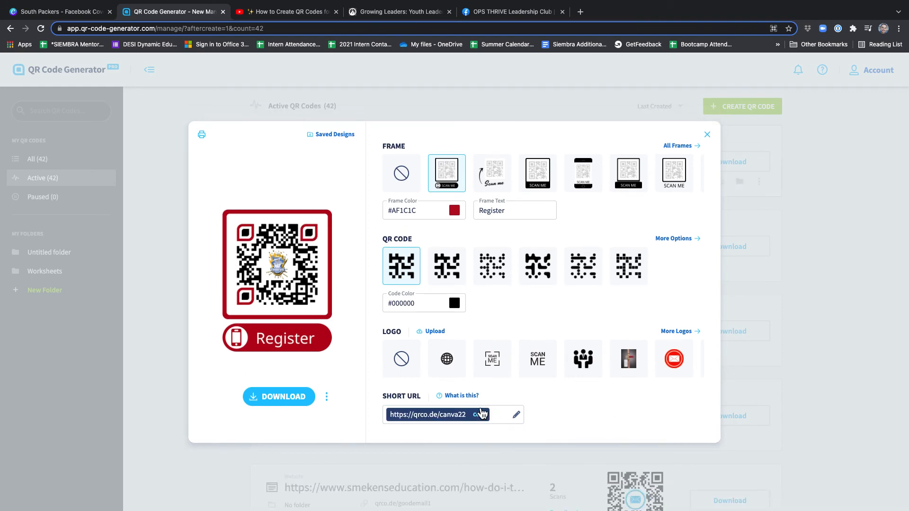
left_click(580, 12)
key("ctrl+v")
key("Return")
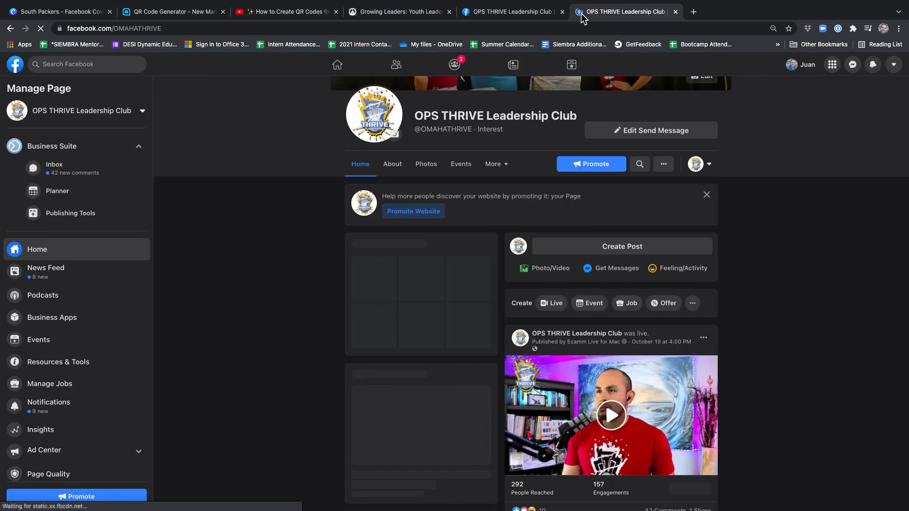
Return to the QR Code Generator and close the design window of the Register QR code.
left_click(398, 16)
left_click(200, 14)
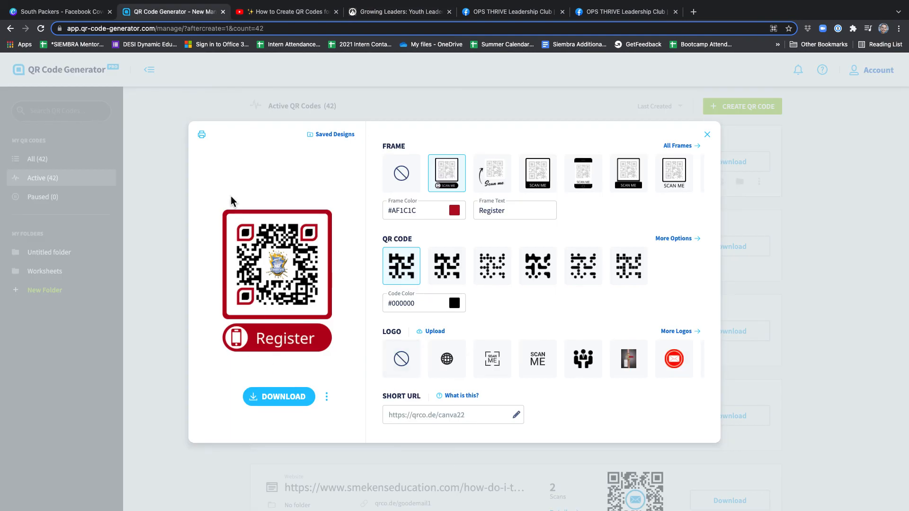
left_click(708, 135)
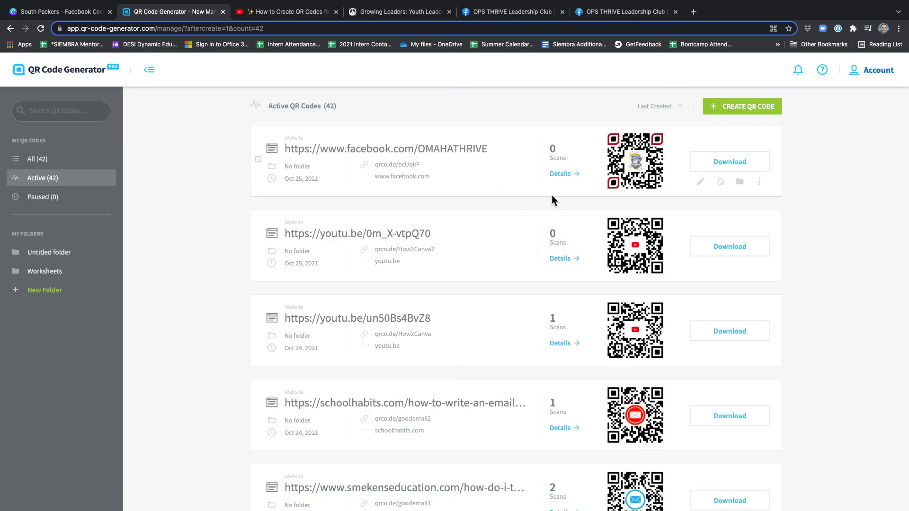
Browse the active QR codes and rename the facebook.com/OMAHATHRIVE code as "Example".
scroll(573, 261, "down", 1)
scroll(573, 258, "up", 1)
scroll(573, 259, "down", 8)
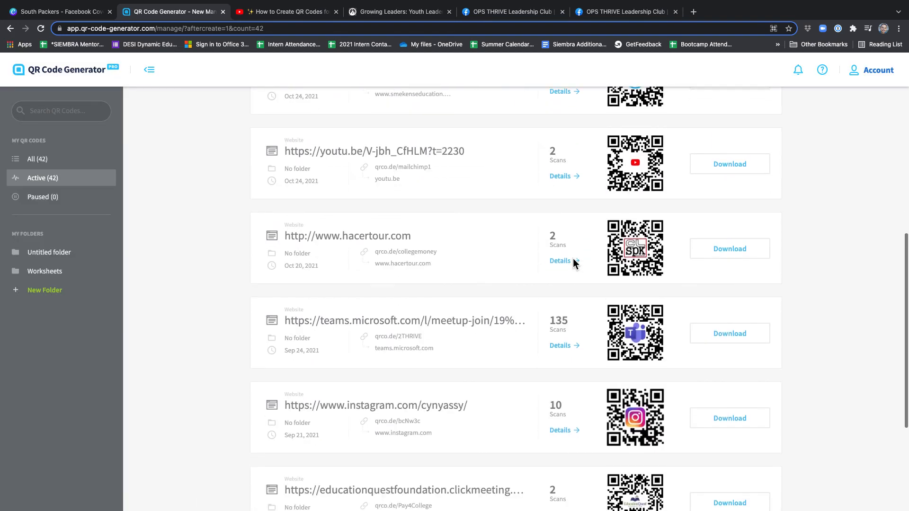
scroll(573, 259, "up", 3)
scroll(573, 259, "up", 6)
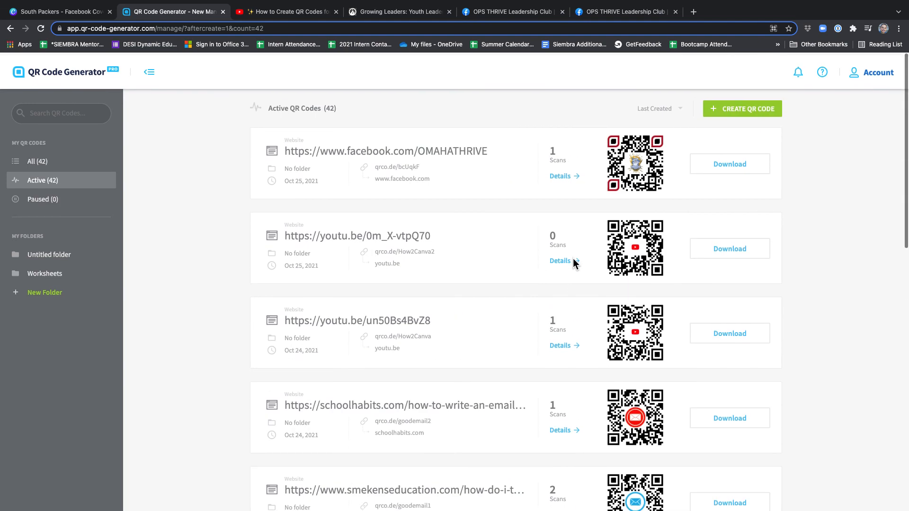
left_click(479, 145)
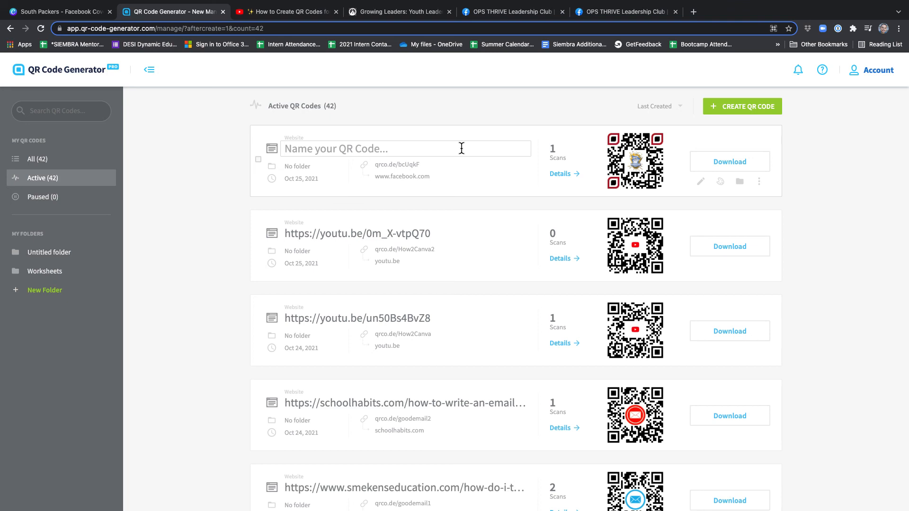
type("Example")
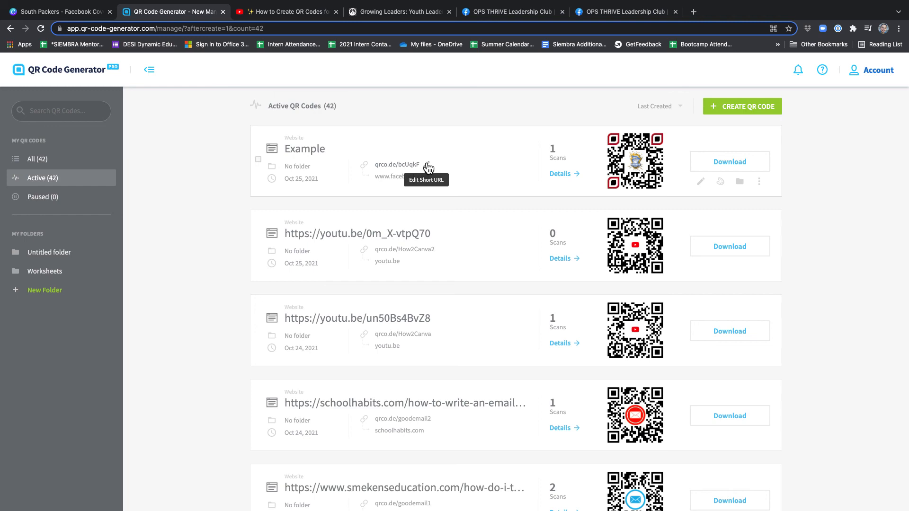
Reopen the Example code's design, apply the globe logo and the handwritten "Scan me" arrow frame, and close the design window.
left_click(428, 168)
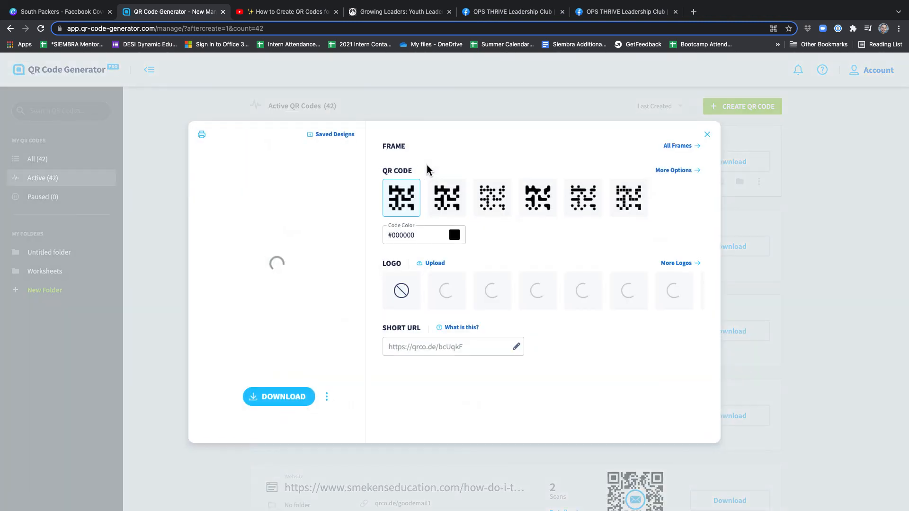
mouse_move(431, 401)
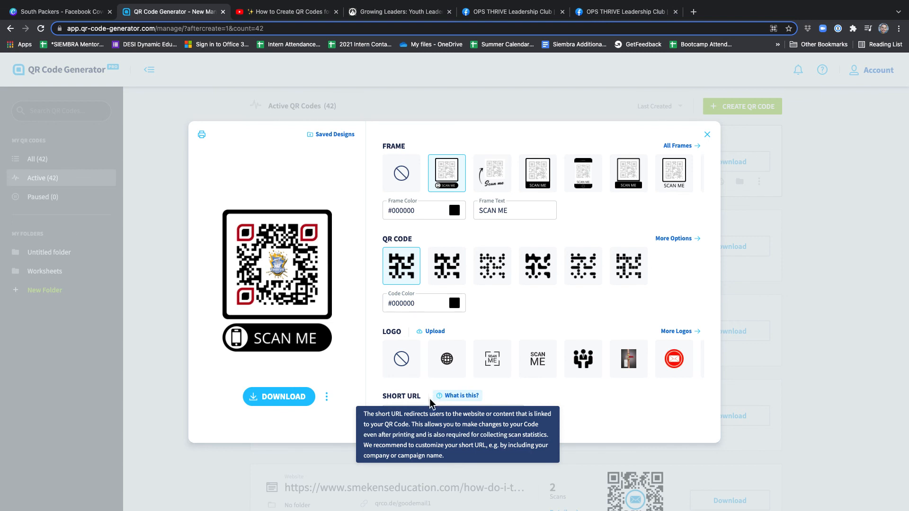
left_click(439, 373)
left_click(495, 177)
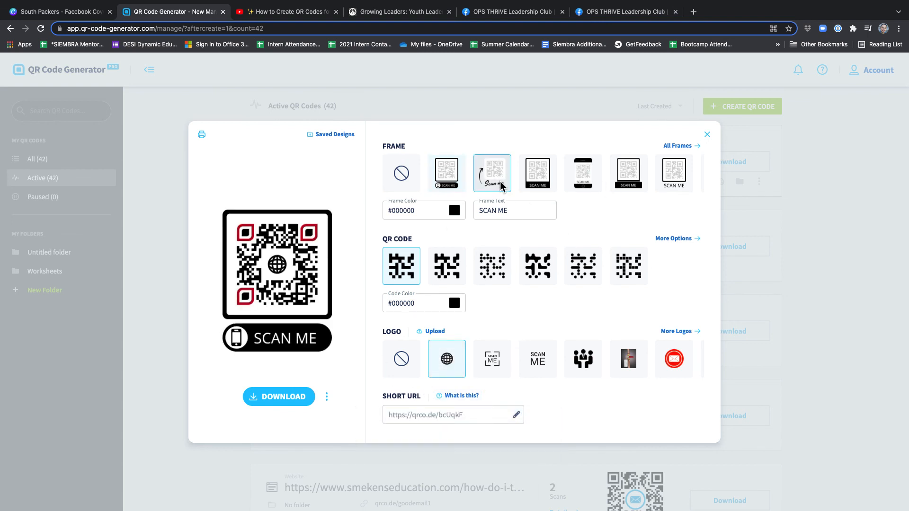
left_click(707, 135)
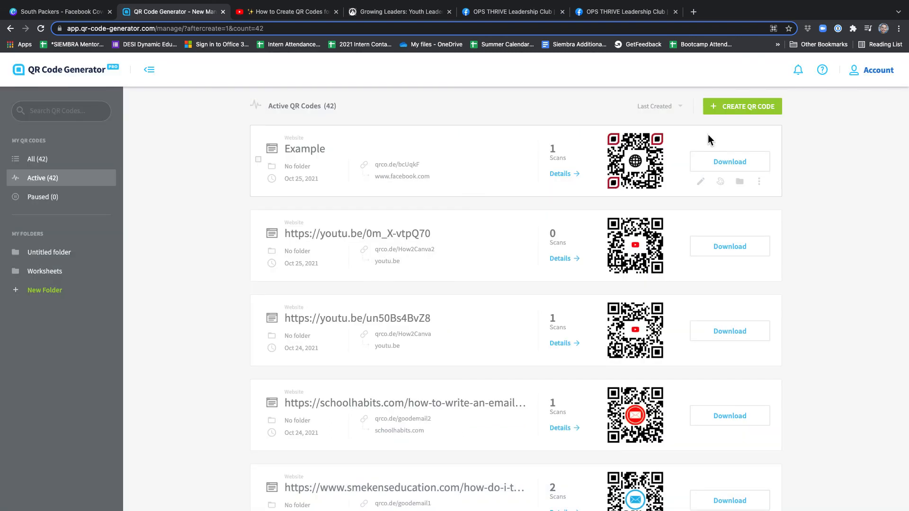